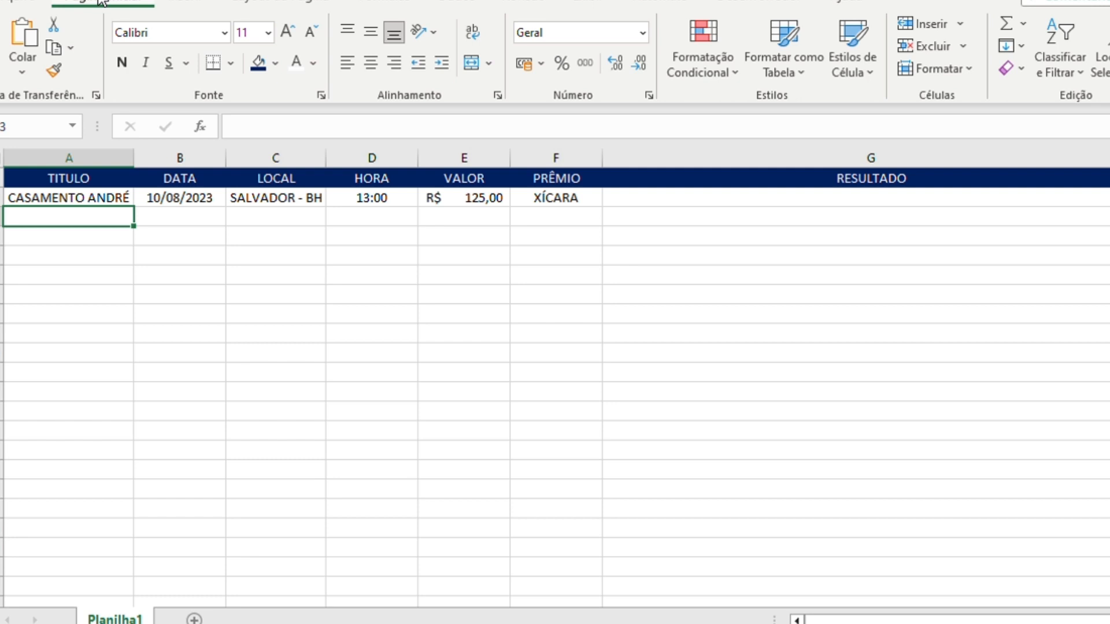
key("Right")
key("Up")
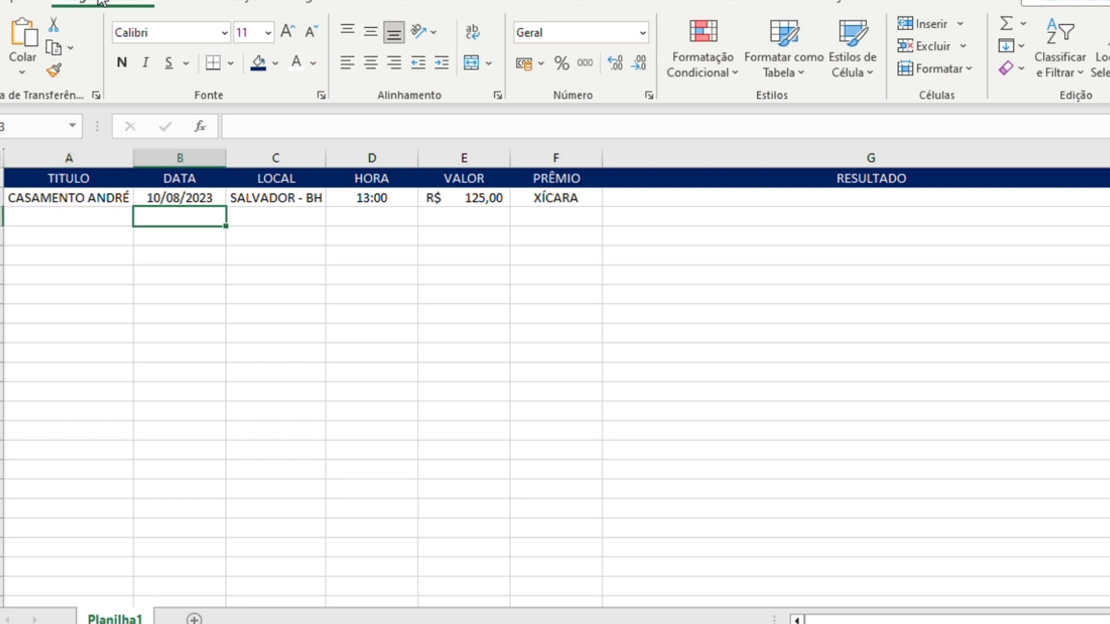
key("Right")
key("Right")
key("Right")
key("Right")
key("Right")
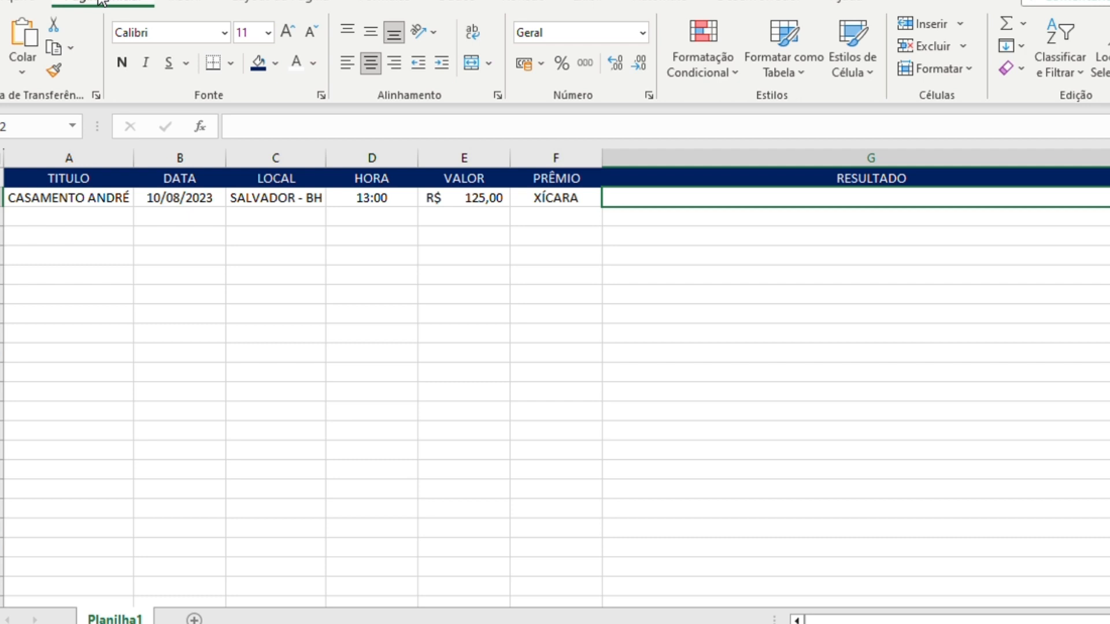
type("=")
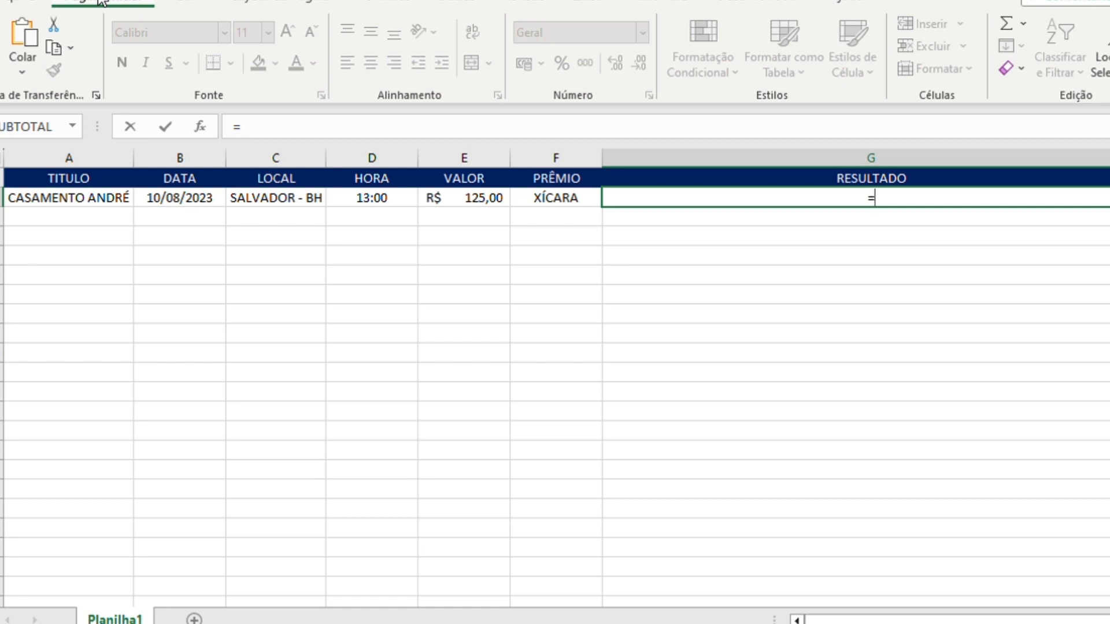
key("Escape")
key("Left")
key("Left")
key("Left")
key("Left")
key("Left")
key("Left")
key("Right")
key("Right")
key("Right")
key("Right")
key("Right")
key("Right")
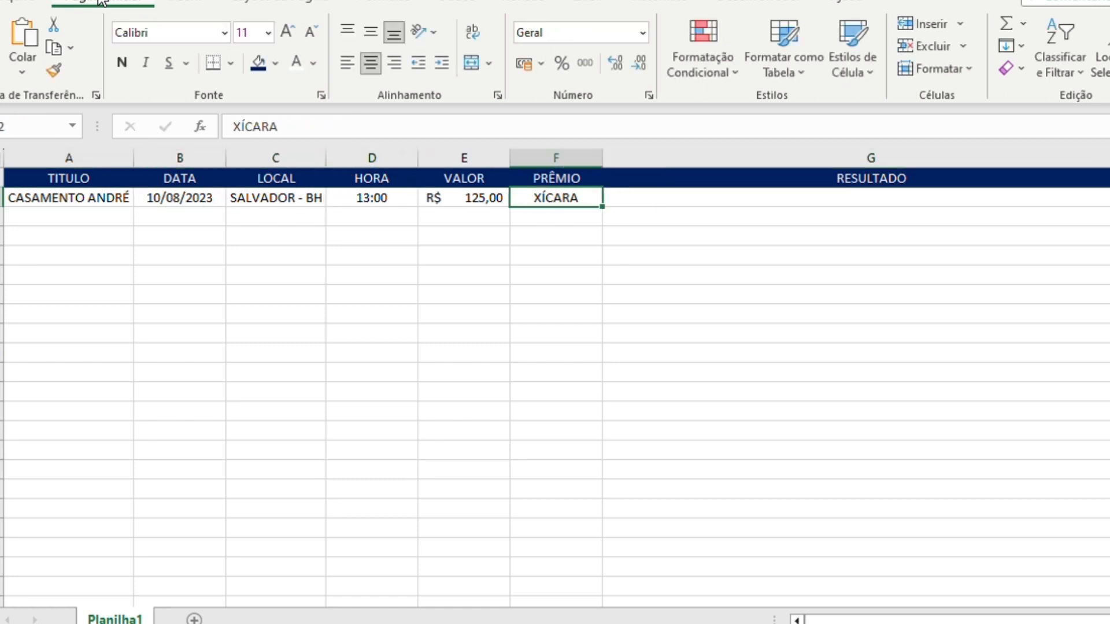
- Enter =CONCATENAR(A1;A2) in cell G2 of the RESULTADO column to join the TITULO header with its value
type("=")
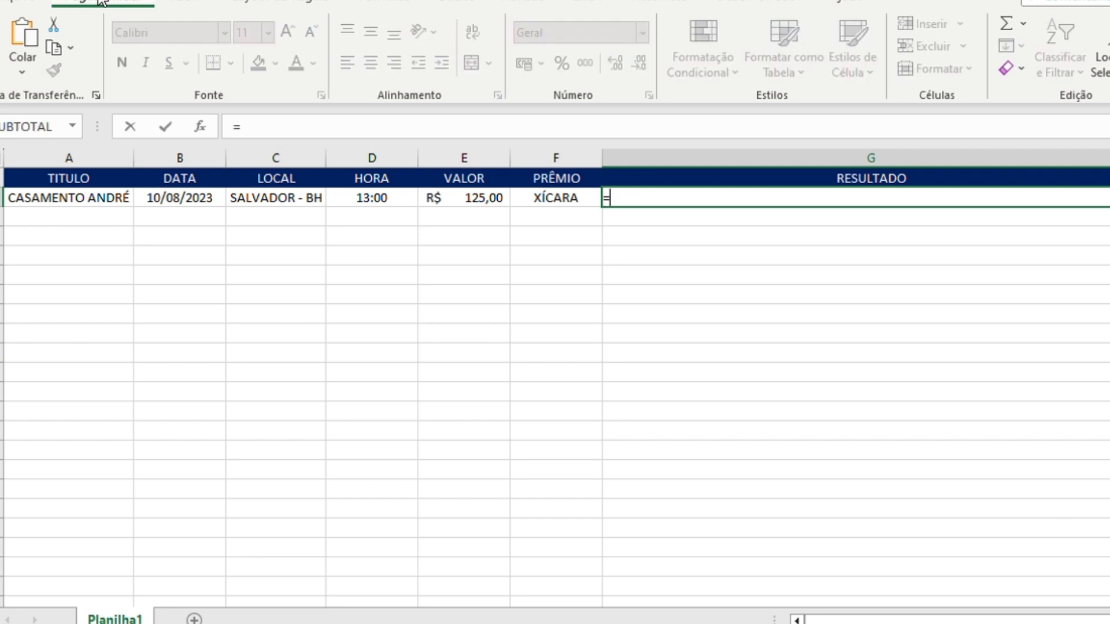
type("CONCATENARJ")
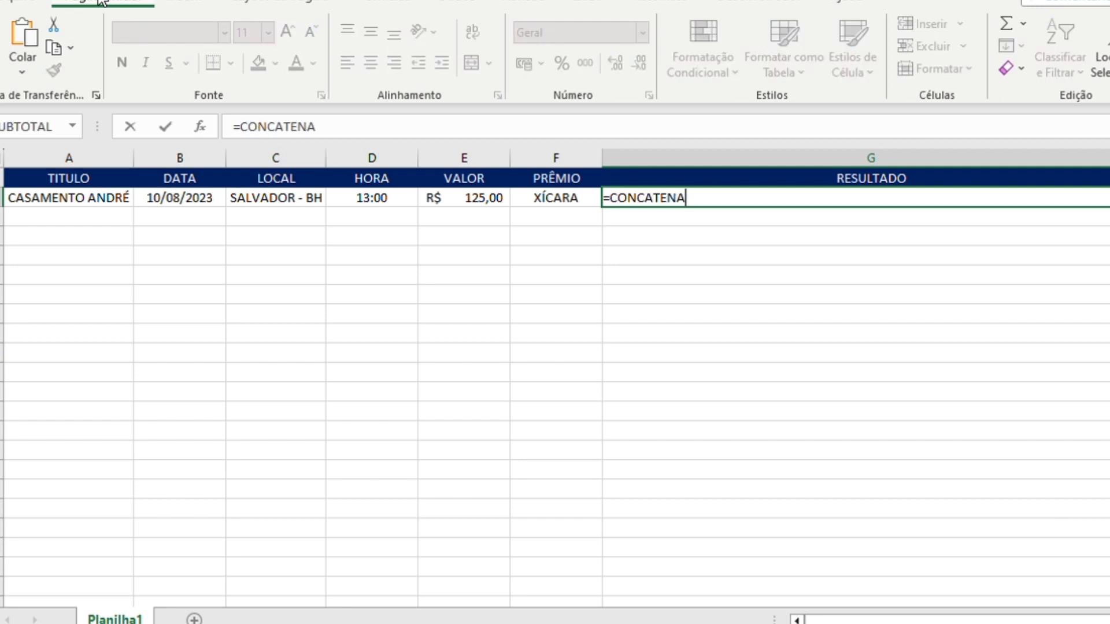
key("BackSpace")
type("(")
key("Left")
key("Left")
key("Left")
key("Left")
key("Left")
key("Left")
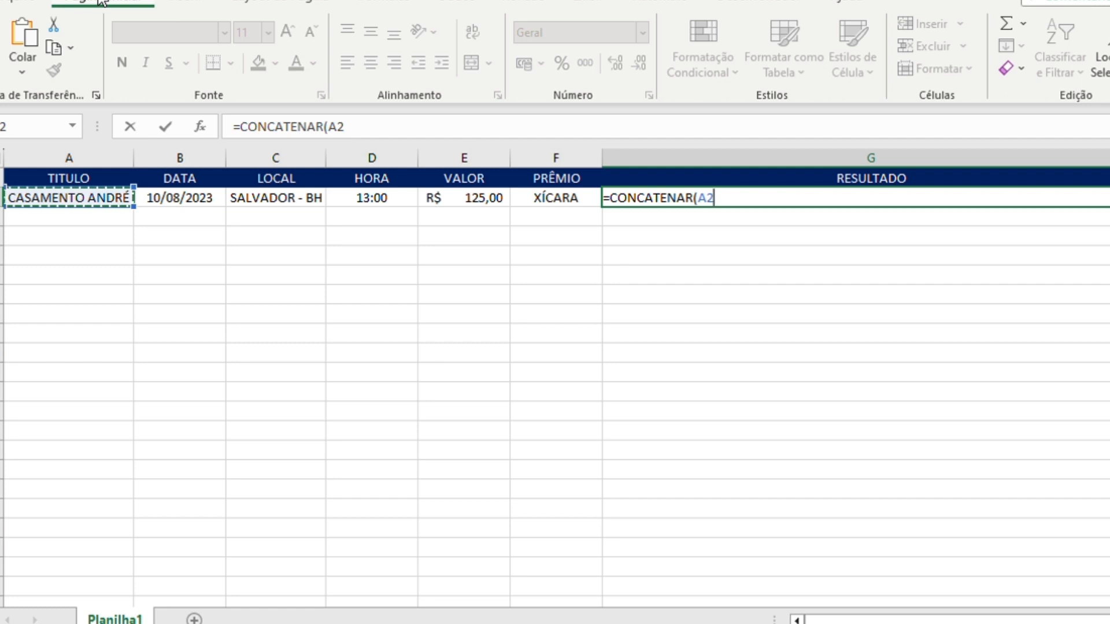
key("Up")
type(";")
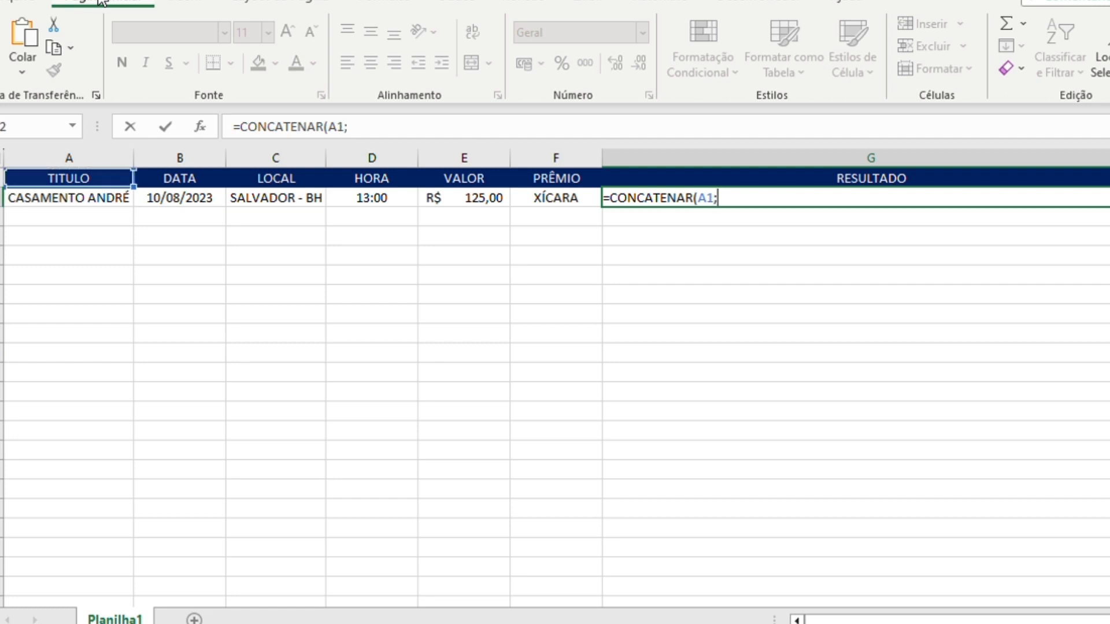
key("Left")
key("Left")
key("Left")
key("Left")
key("Left")
key("Left")
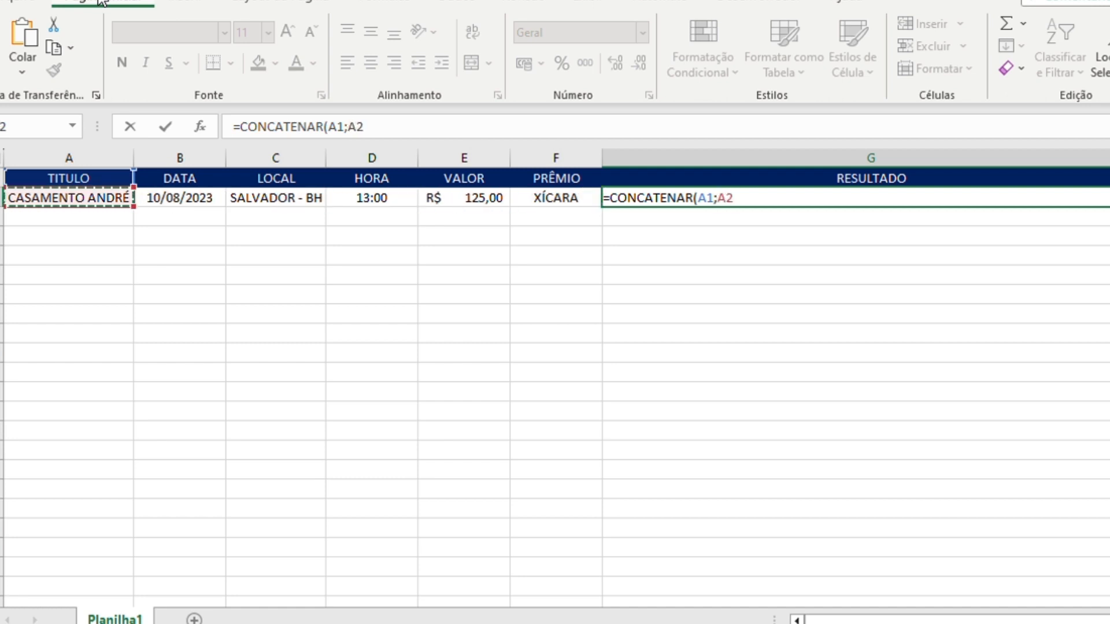
type(")")
key("Return")
key("Up")
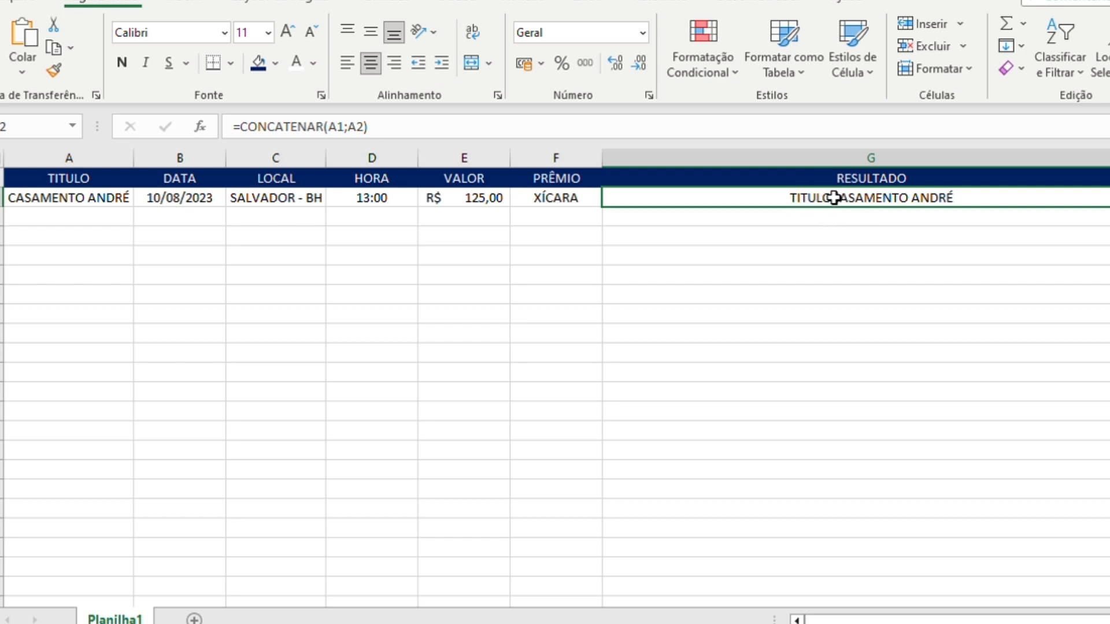
- Insert the text separator ": " between A1 and A2 in the G2 formula, making it =CONCATENAR(A1;": ";A2)
left_click(348, 127)
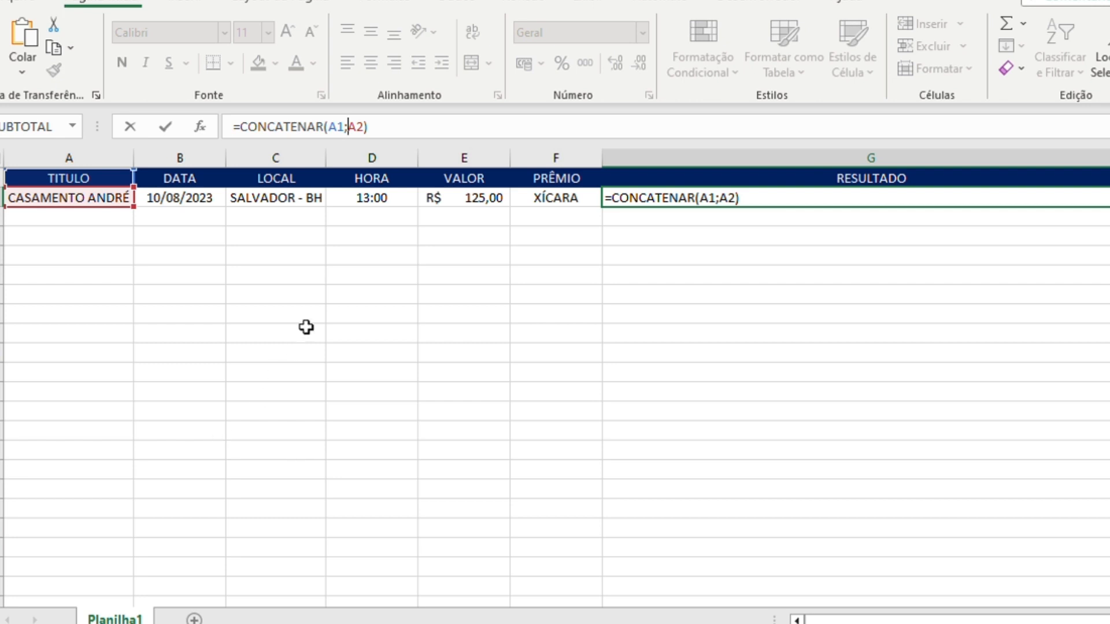
type("\"")
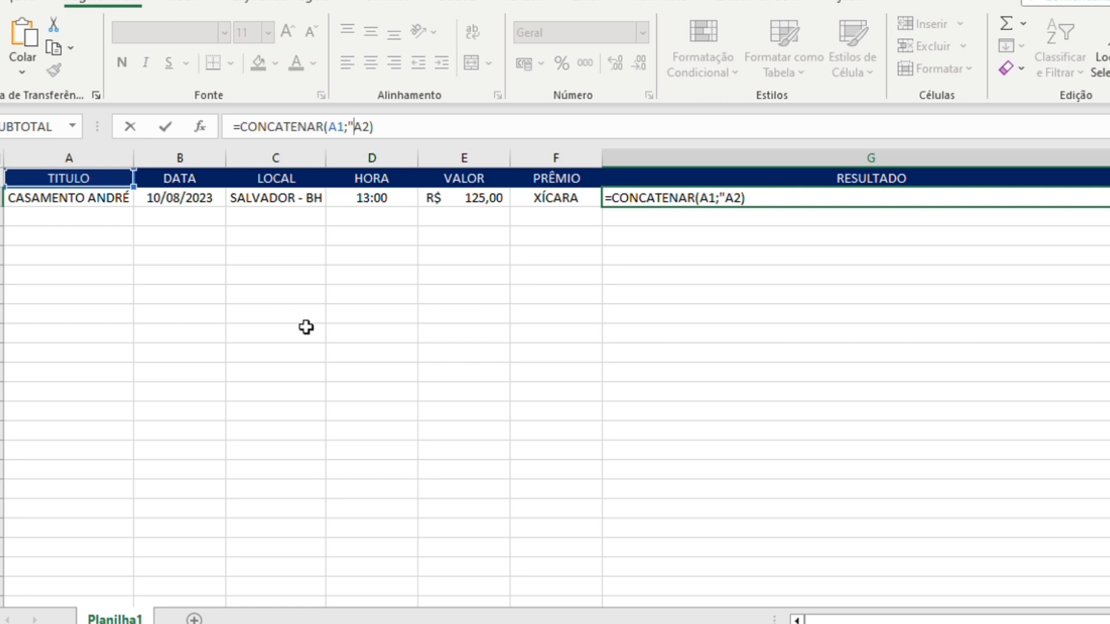
type(": \"")
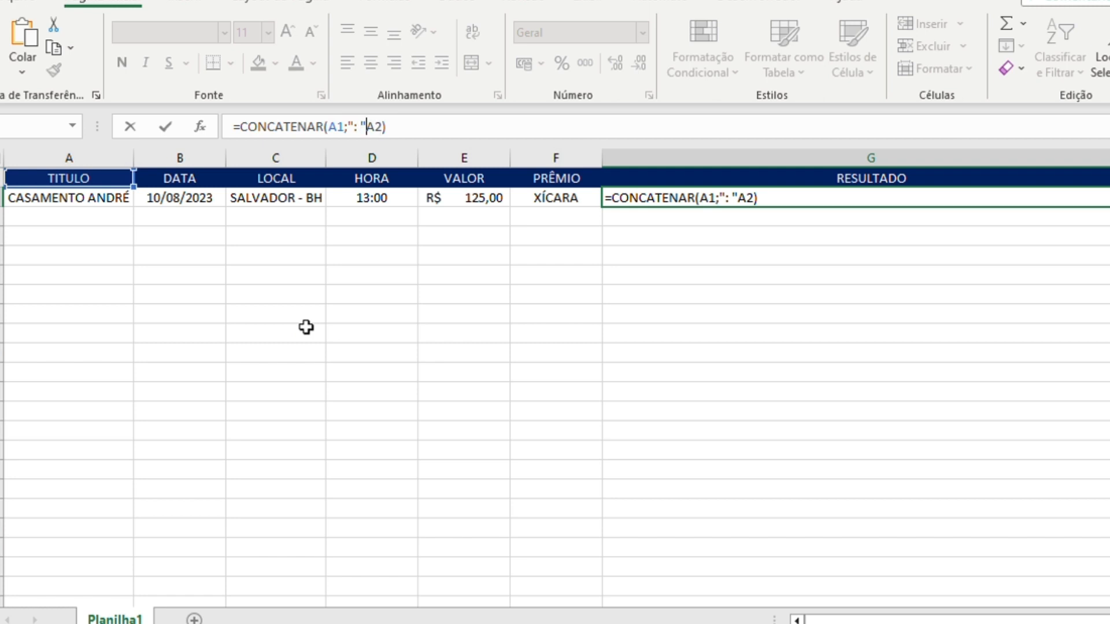
type(";")
key("Left")
key("Left")
key("Left")
key("Left")
key("Left")
key("Left")
key("Left")
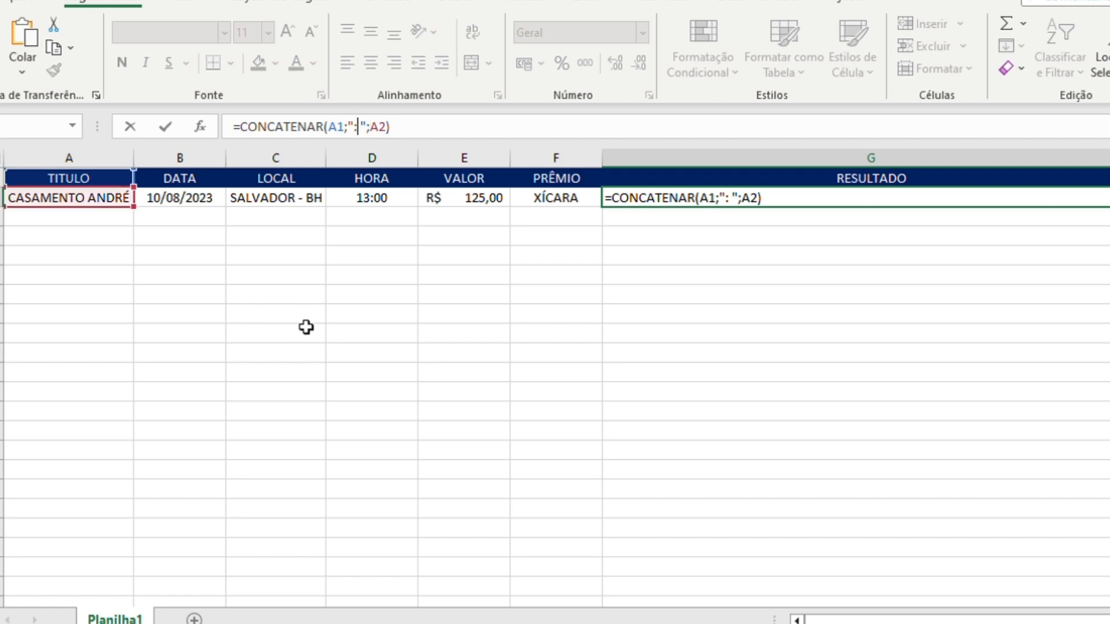
key("Right")
key("Right")
key("shift+Right")
key("shift+Right")
key("shift+Right")
key("Right")
key("Right")
key("Right")
key("shift+Right")
key("shift+Right")
key("Right")
key("Return")
key("Up")
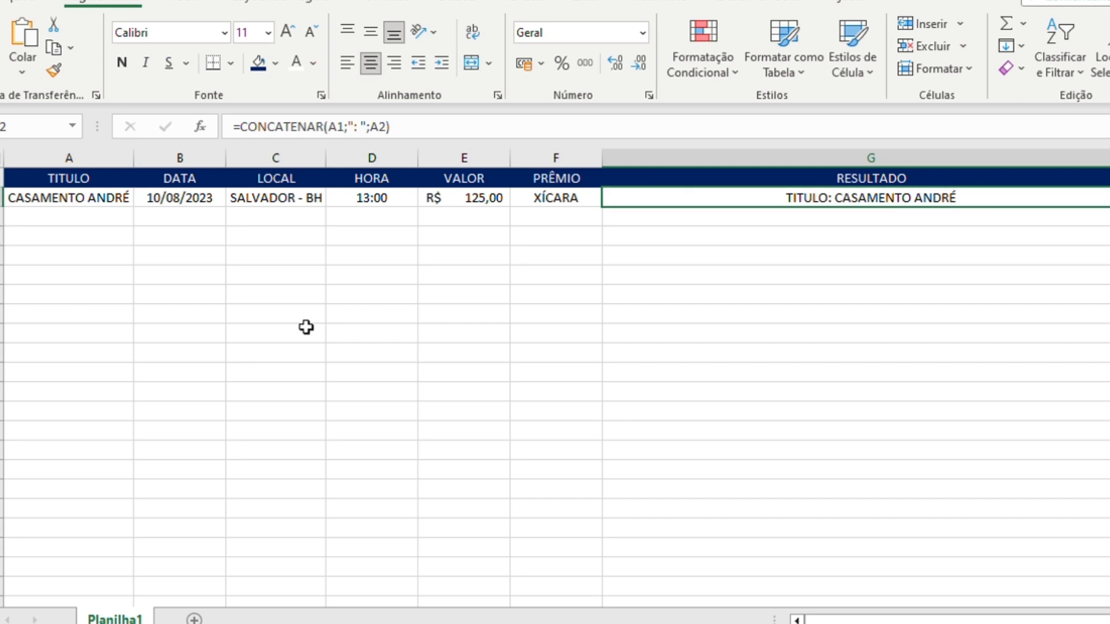
- Move the concatenation formula from G2 to cell A4, below the TITULO data
key("Down")
key("Up")
key("ctrl+x")
key("Left")
key("Left")
key("Left")
key("Down")
key("Left")
key("Left")
key("Left")
key("Down")
key("ctrl+v")
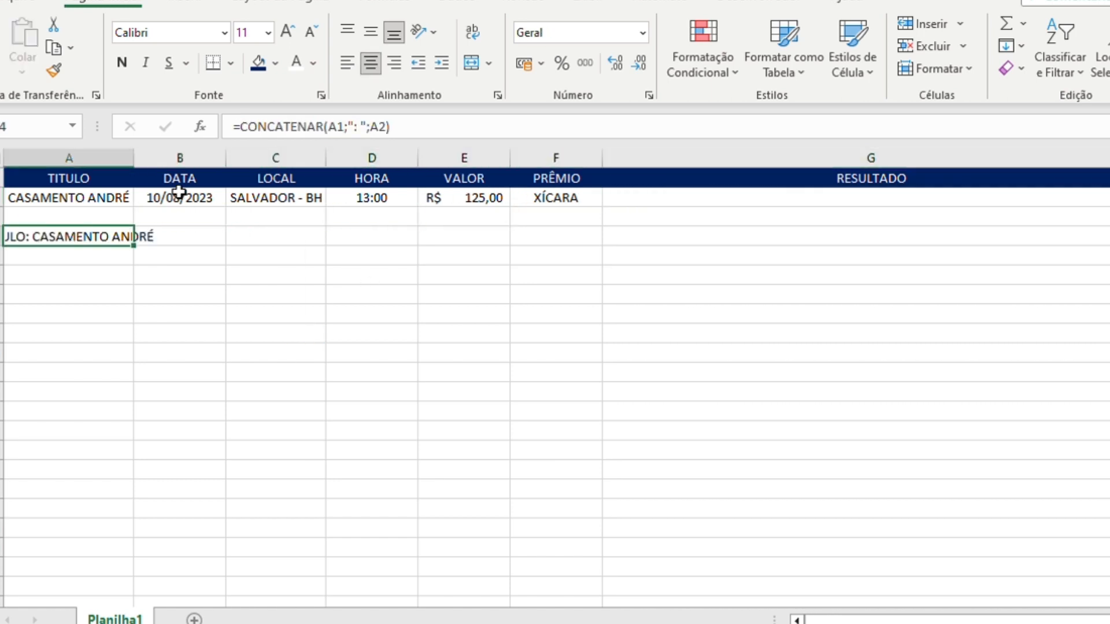
- Fit the TITULO column's width to its content and insert a blank column before it
double_click(133, 157)
left_click(75, 156)
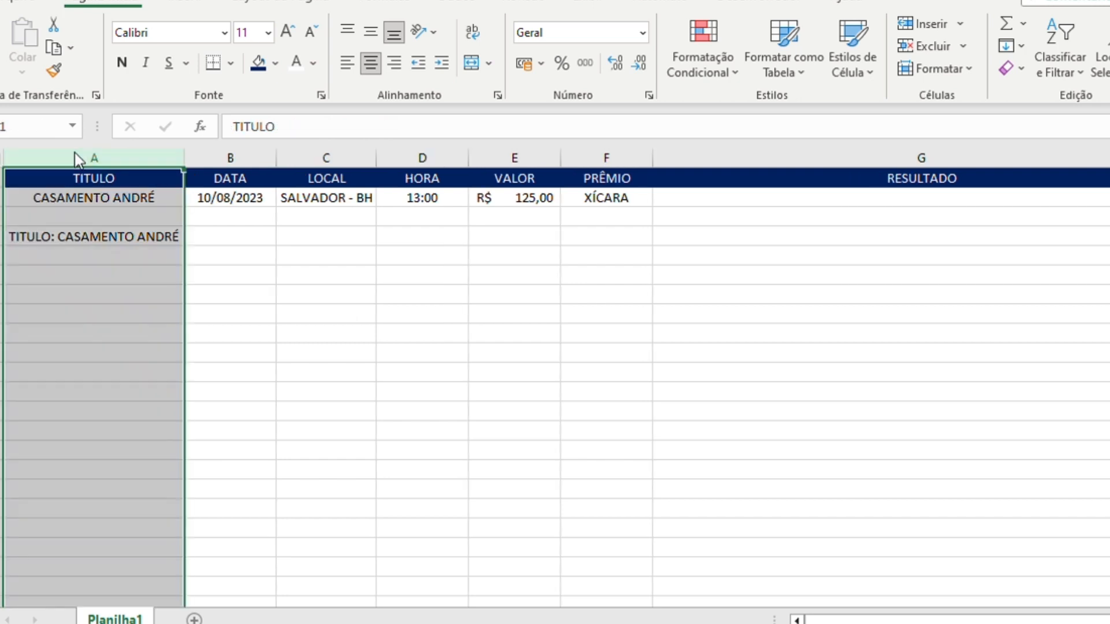
key("ctrl+plus")
- Enter the label CONCATENAR in cell A4 and fit column A's width to it
left_click(47, 235)
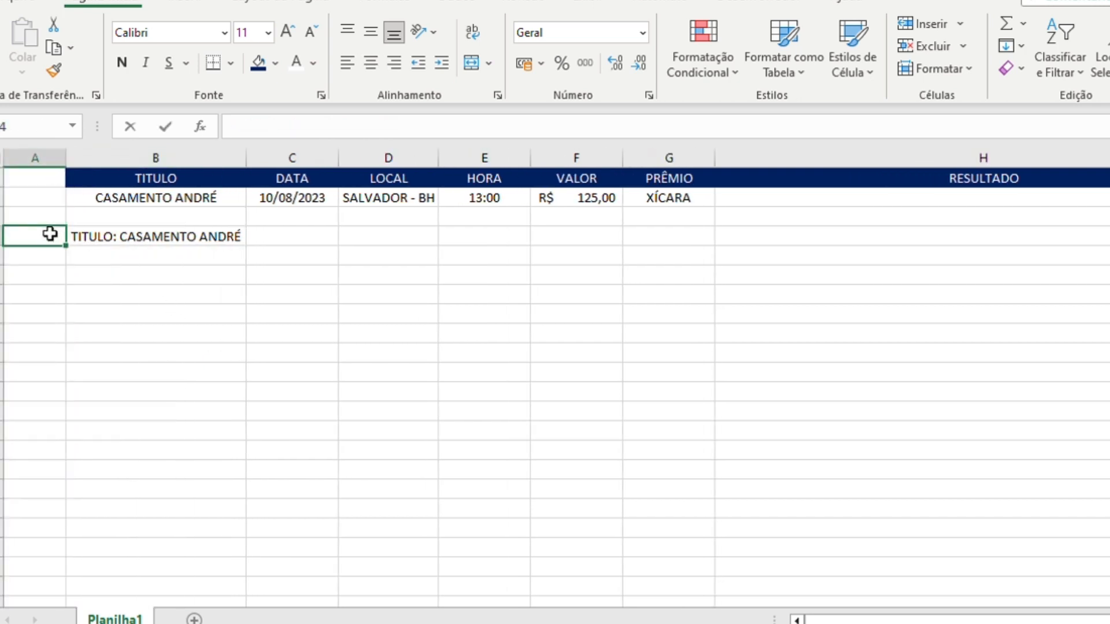
type("CONCATENAR")
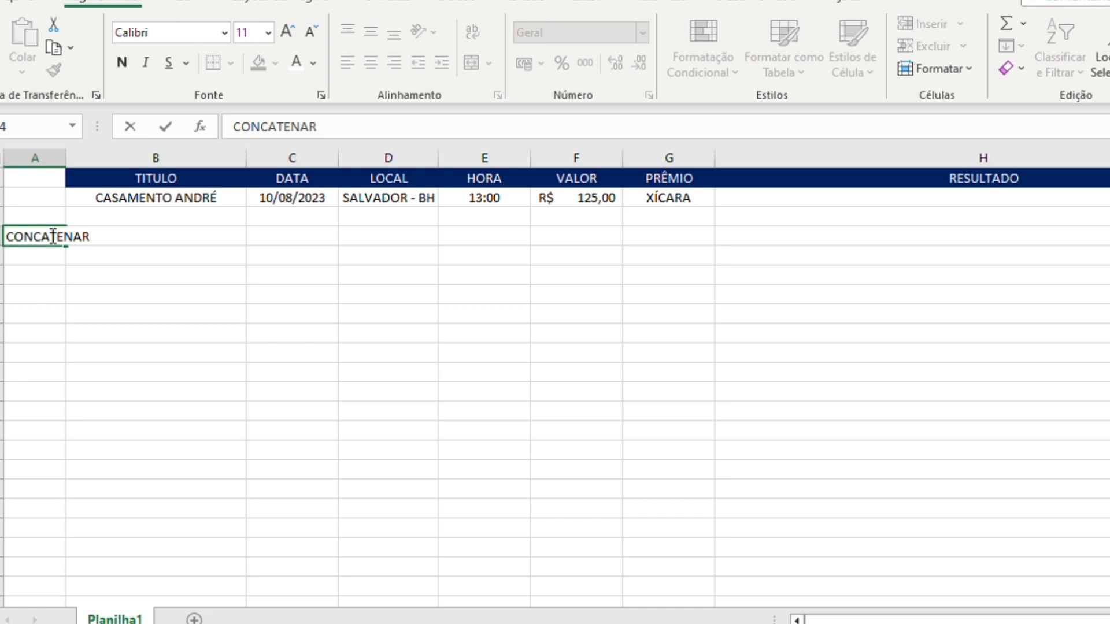
key("Return")
double_click(65, 158)
- Delete the RESULTADO column
left_click(954, 161)
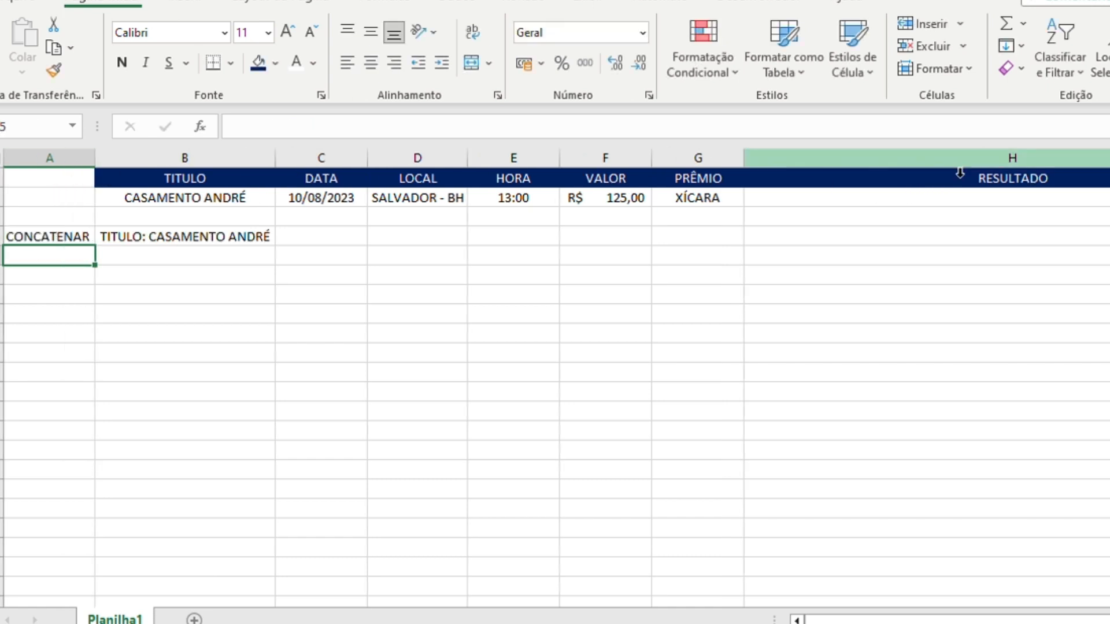
key("ctrl+minus")
- Enter =CONCATENAR(C1;": ";C2) in cell C4 under the DATA column and center the cell's content
left_click(340, 236)
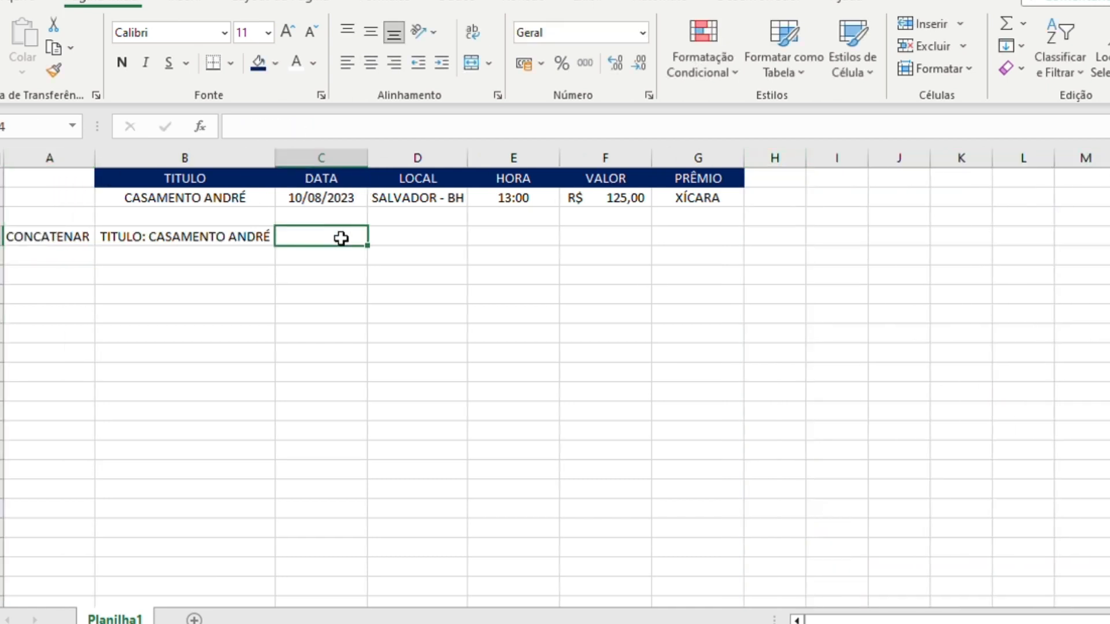
type("=CONNCA")
key("BackSpace")
key("BackSpace")
key("BackSpace")
type("CAT")
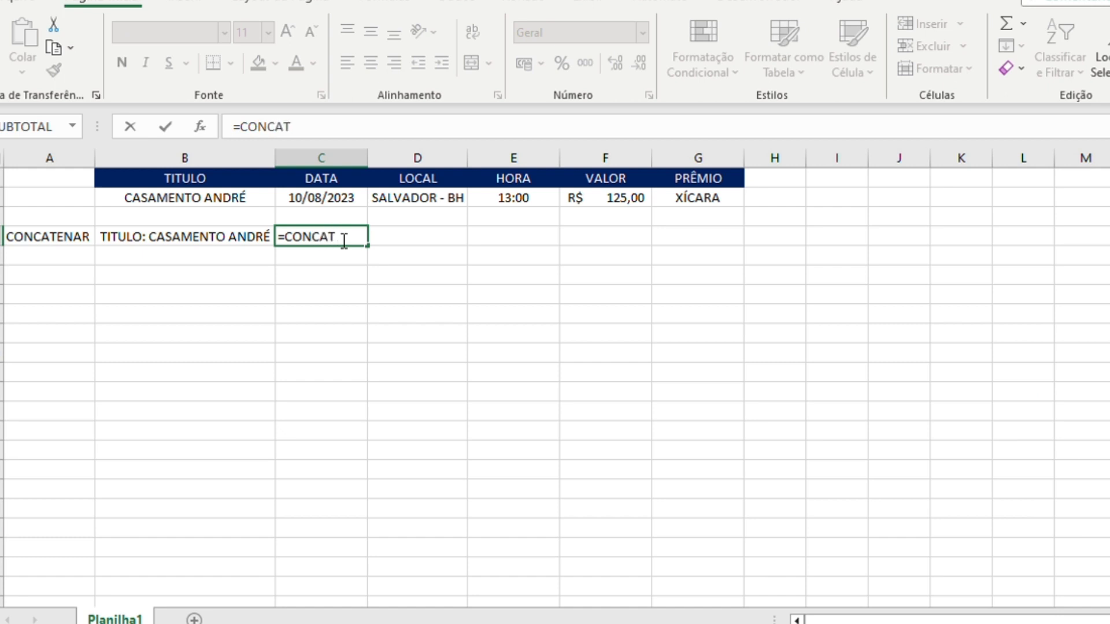
type("ENAR(C1;")
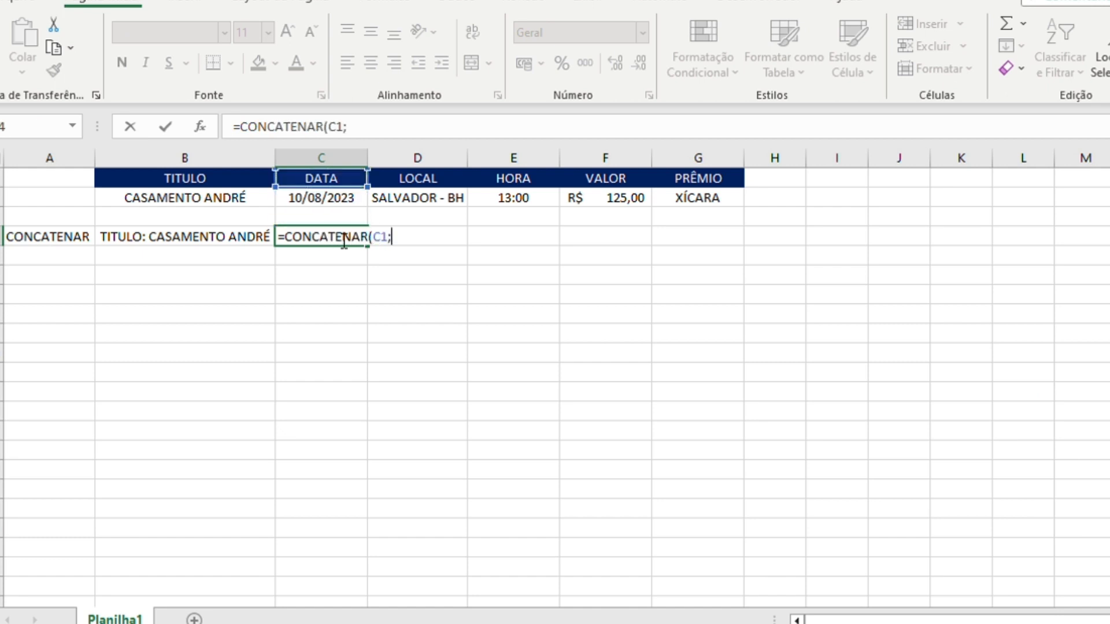
type(";")
key("BackSpace")
type("\": \";C2")
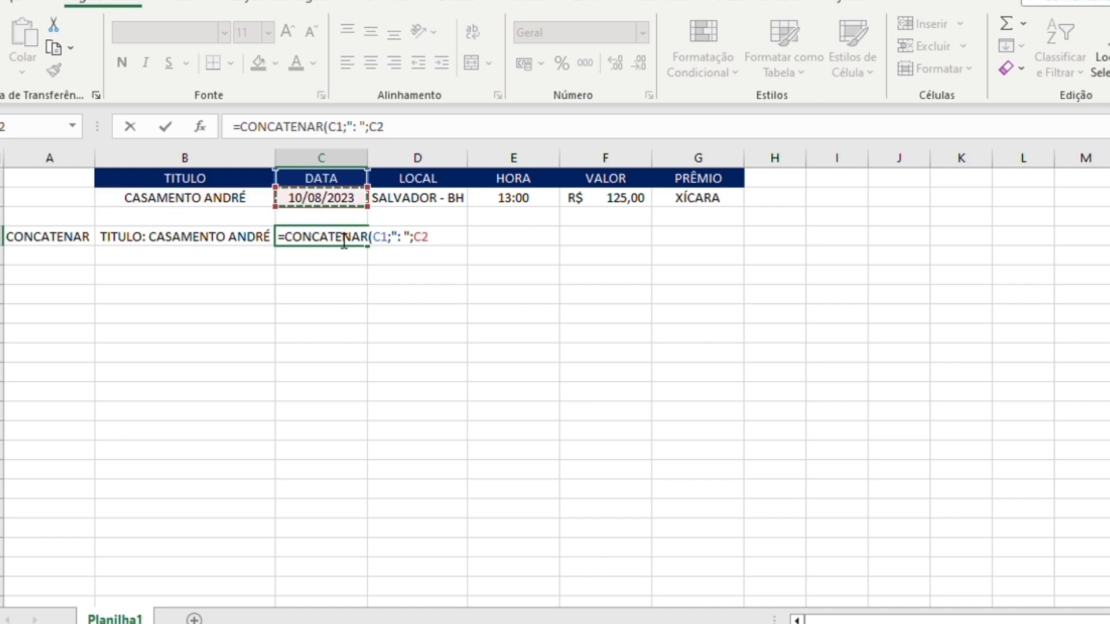
type(")")
key("Return")
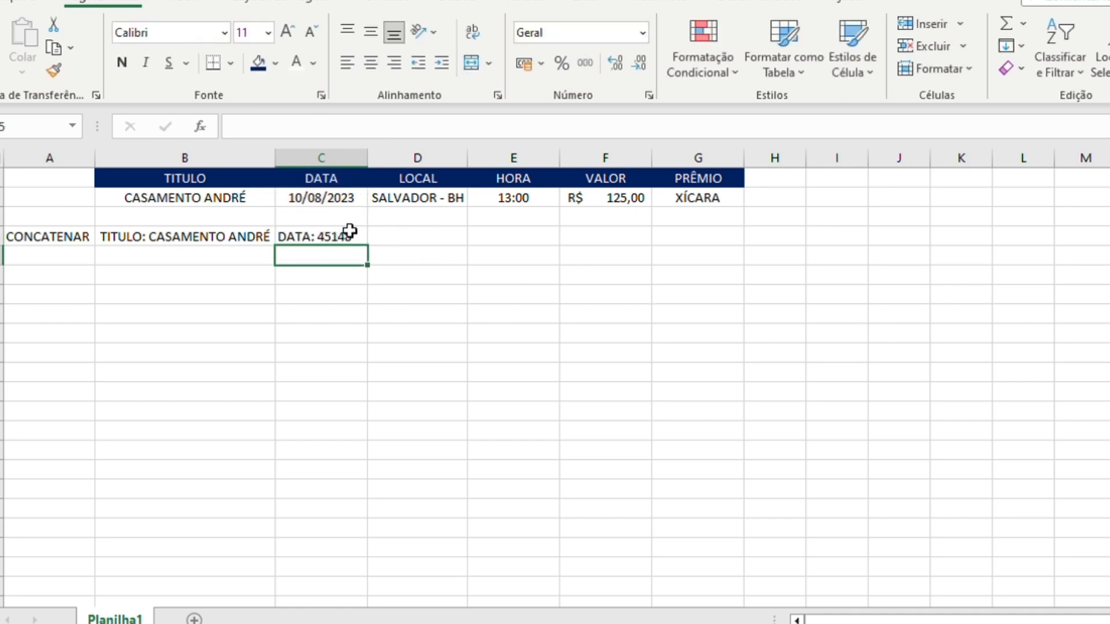
left_click(350, 231)
left_click(370, 62)
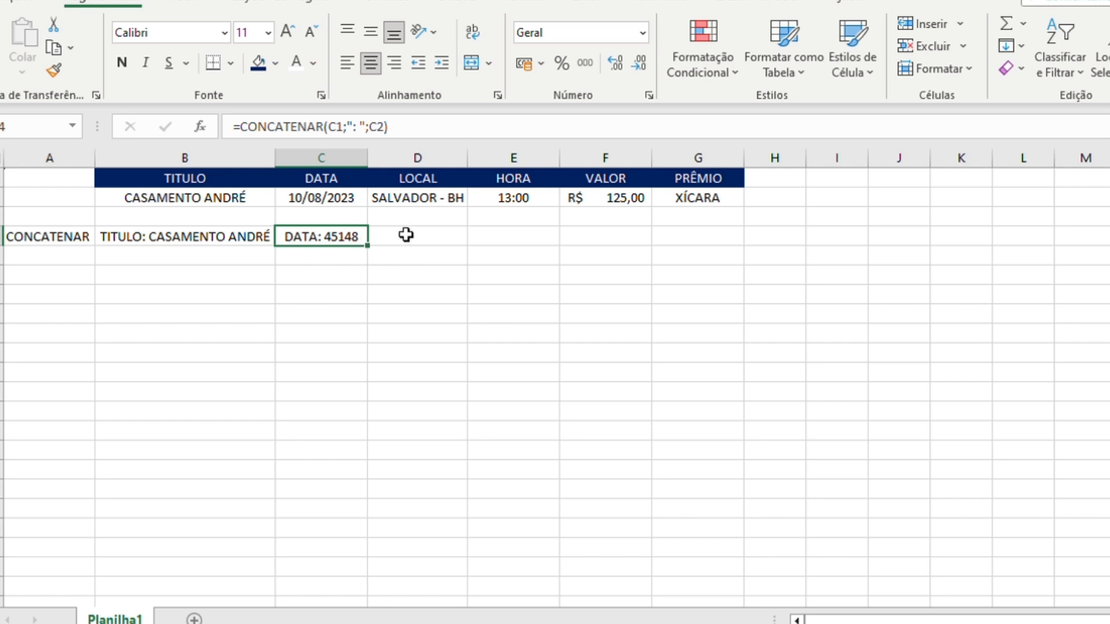
- Copy the concatenation formula from C4 to E4 under the HORA column
left_click(514, 238)
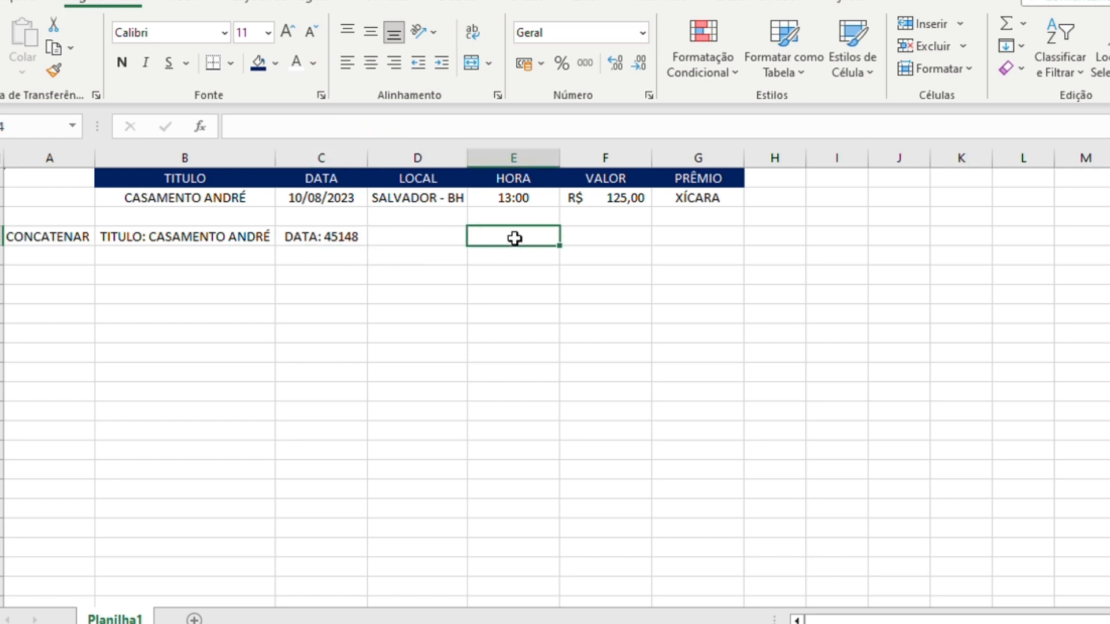
key("Left")
key("Left")
key("ctrl+c")
key("Right")
key("Right")
key("ctrl+v")
key("Escape")
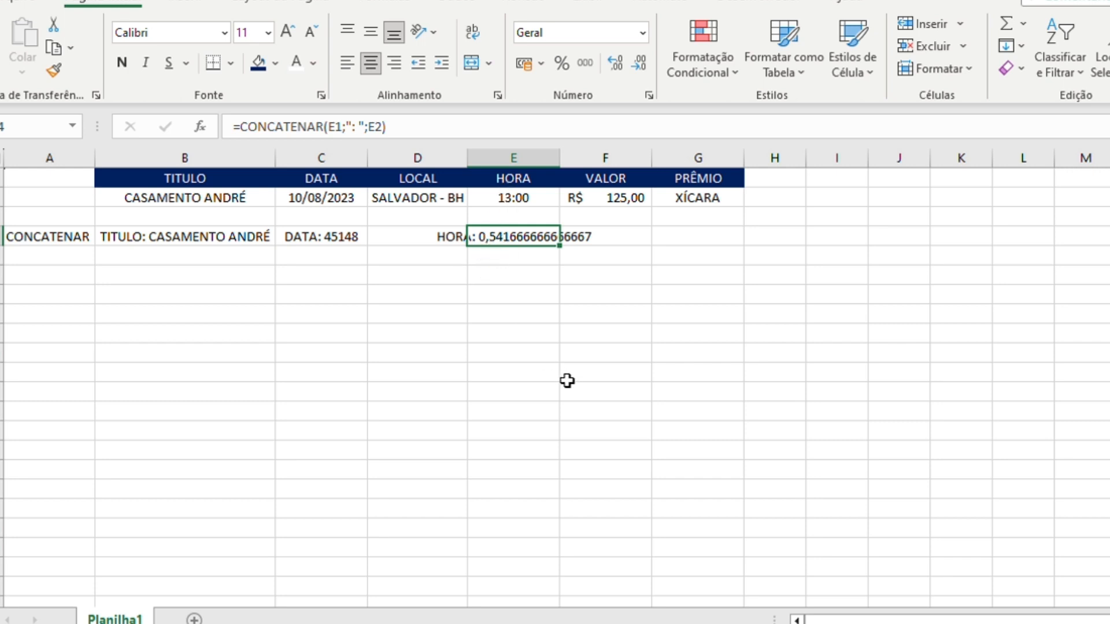
- Enter =CONCATENAR(D1;": ") in cell D4 under the LOCAL column
left_click(410, 196)
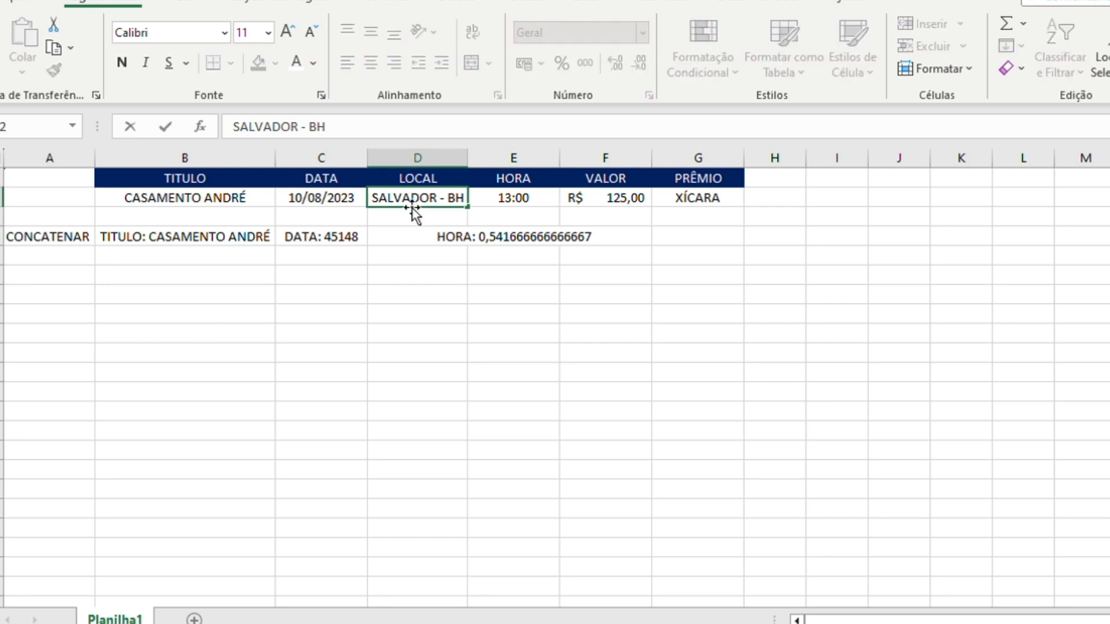
left_click(409, 238)
type("=CONA")
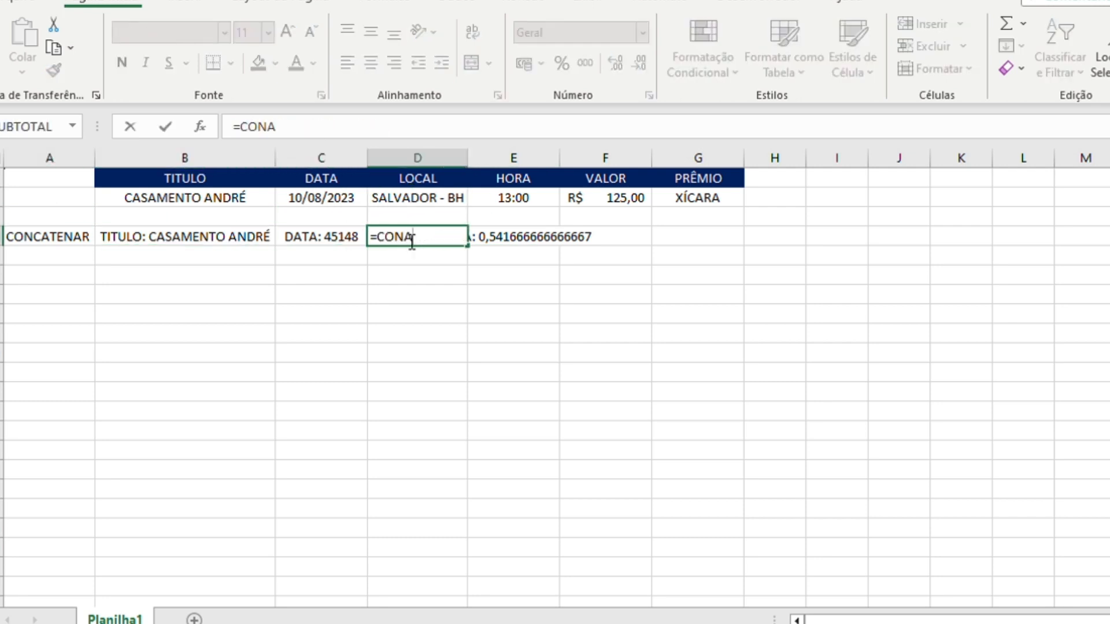
key("BackSpace")
type("CATENAR(")
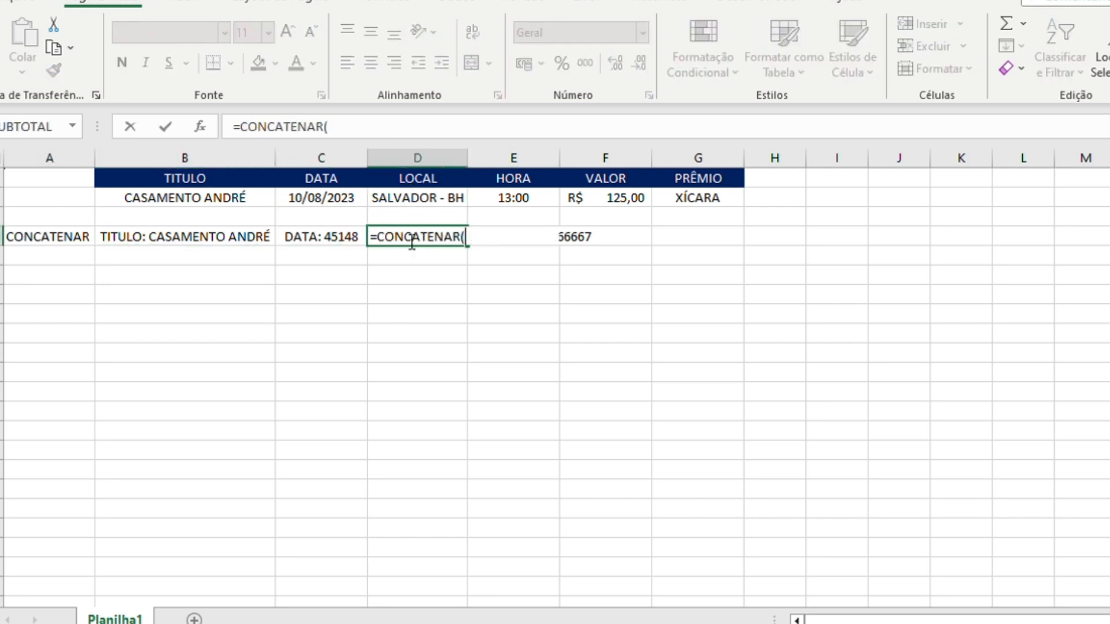
key("Up")
key("Up")
key("Up")
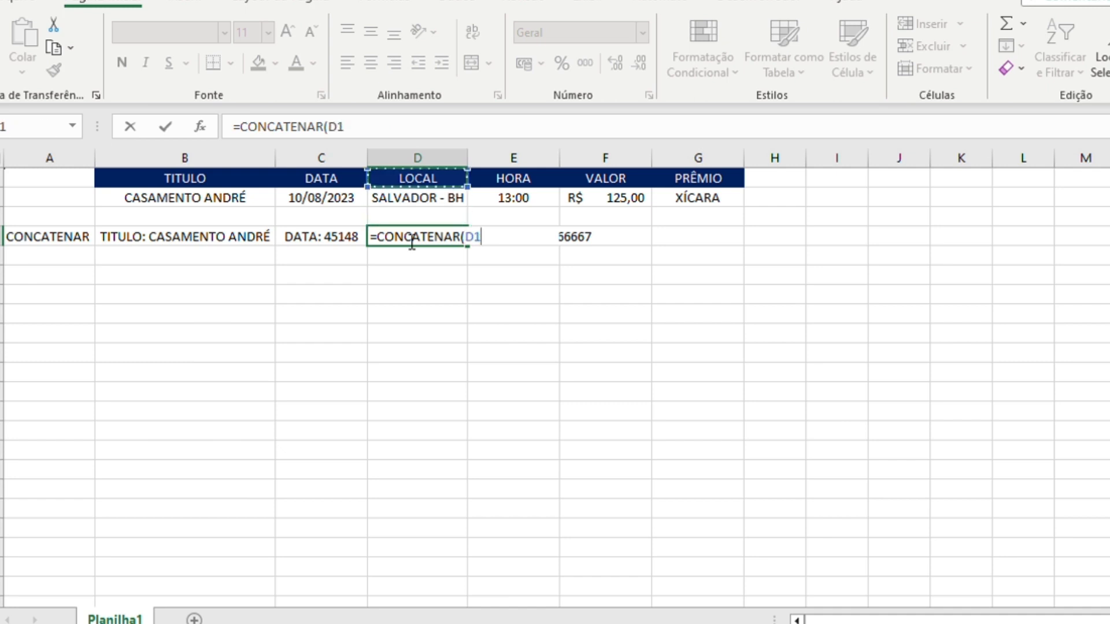
type(";\": \"")
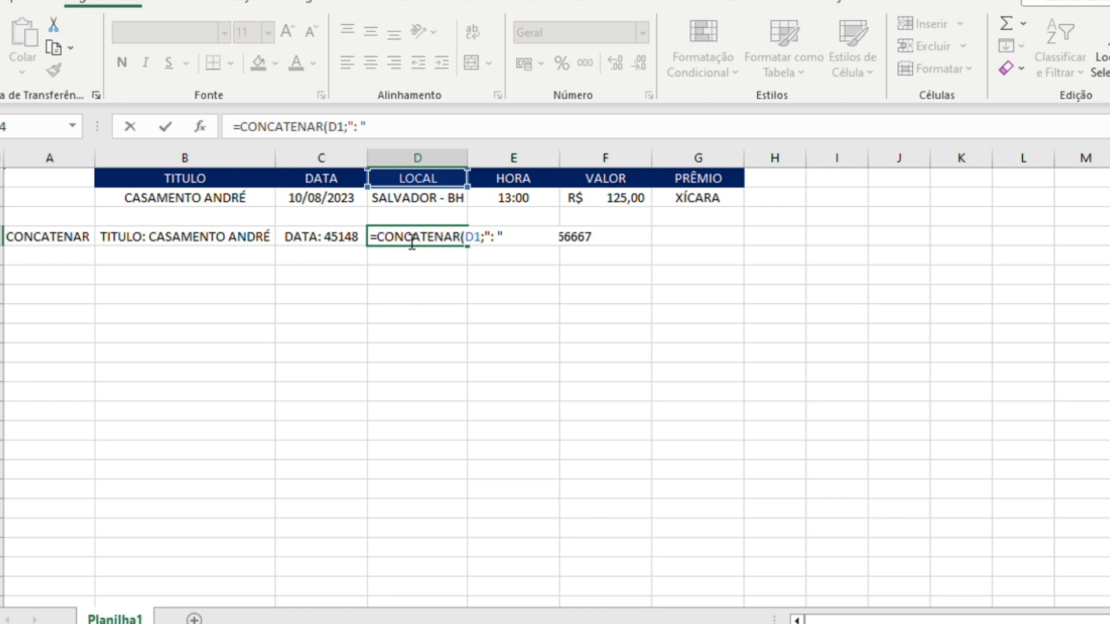
key("shift+Left")
key("shift+Left")
key("Right")
left_click(405, 239)
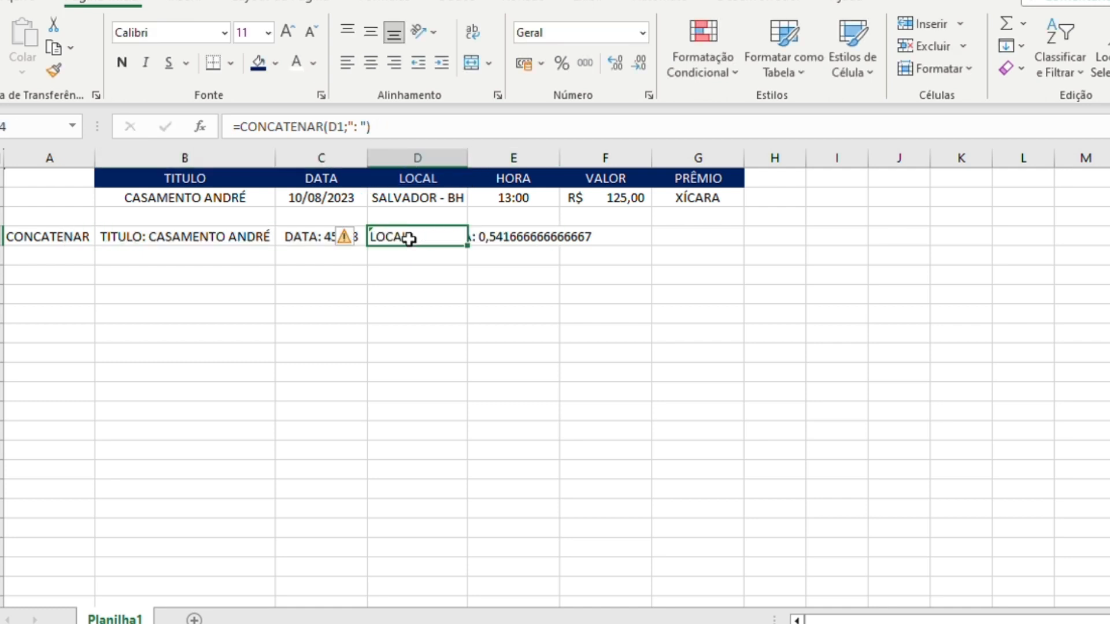
- Complete the D4 formula as =CONCATENAR(D1;": ";D2) and fit column D's width to its content
left_click(457, 124)
key("BackSpace")
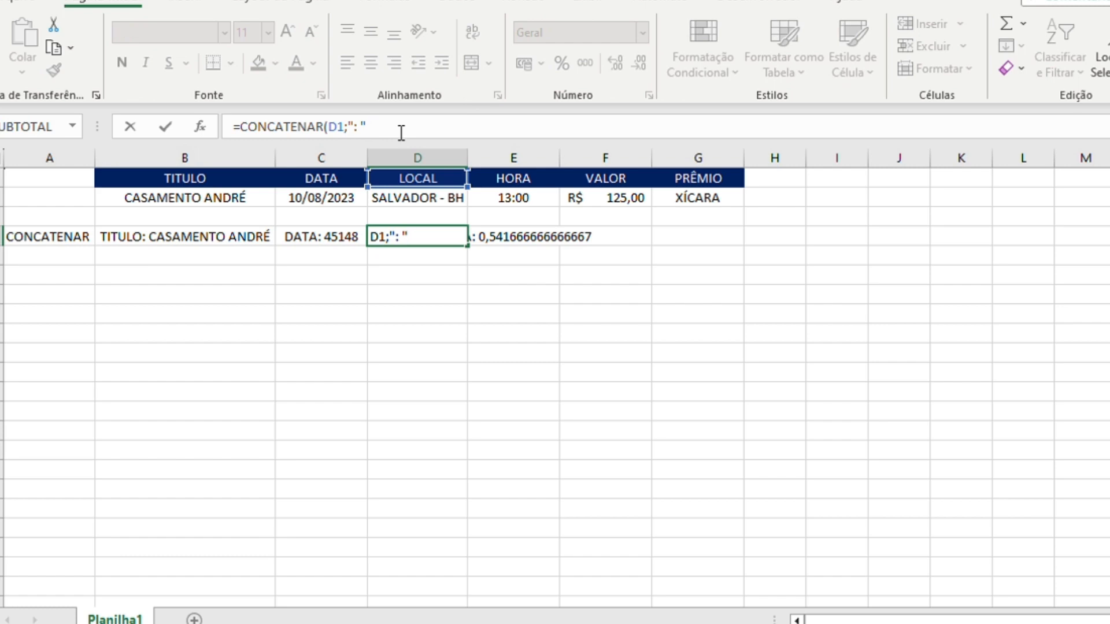
type(";")
left_click(403, 199)
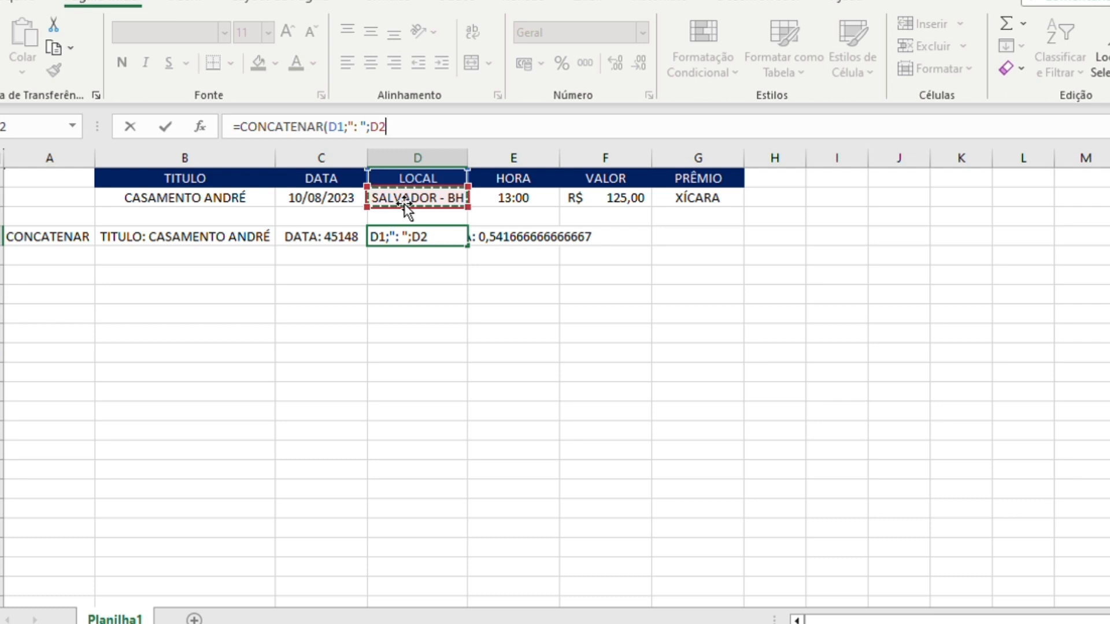
type(")")
key("Return")
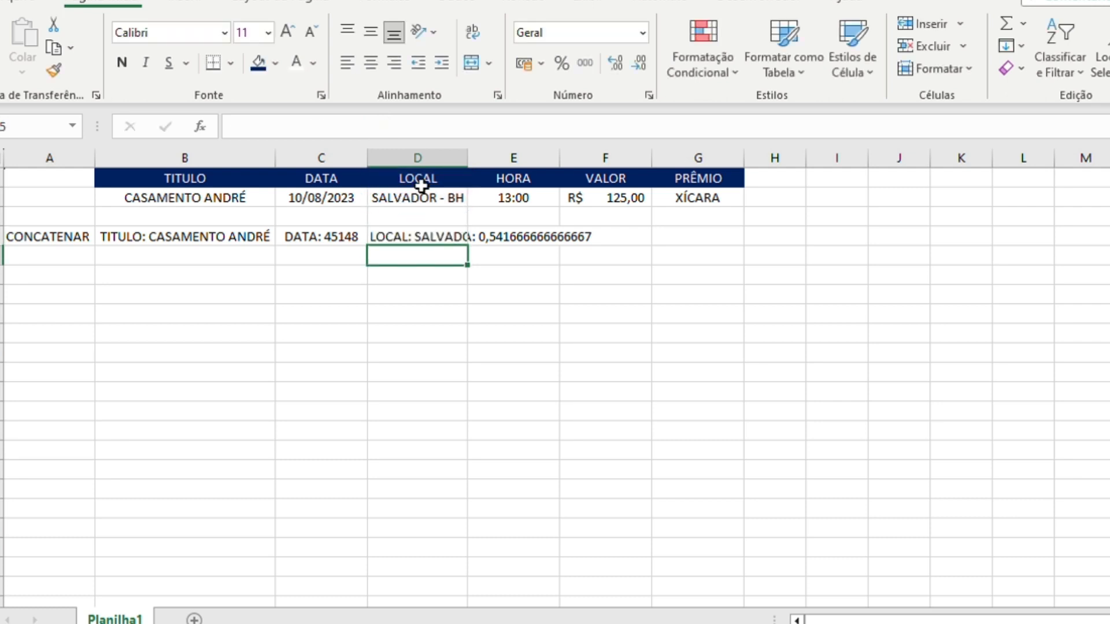
double_click(468, 158)
left_click(411, 236)
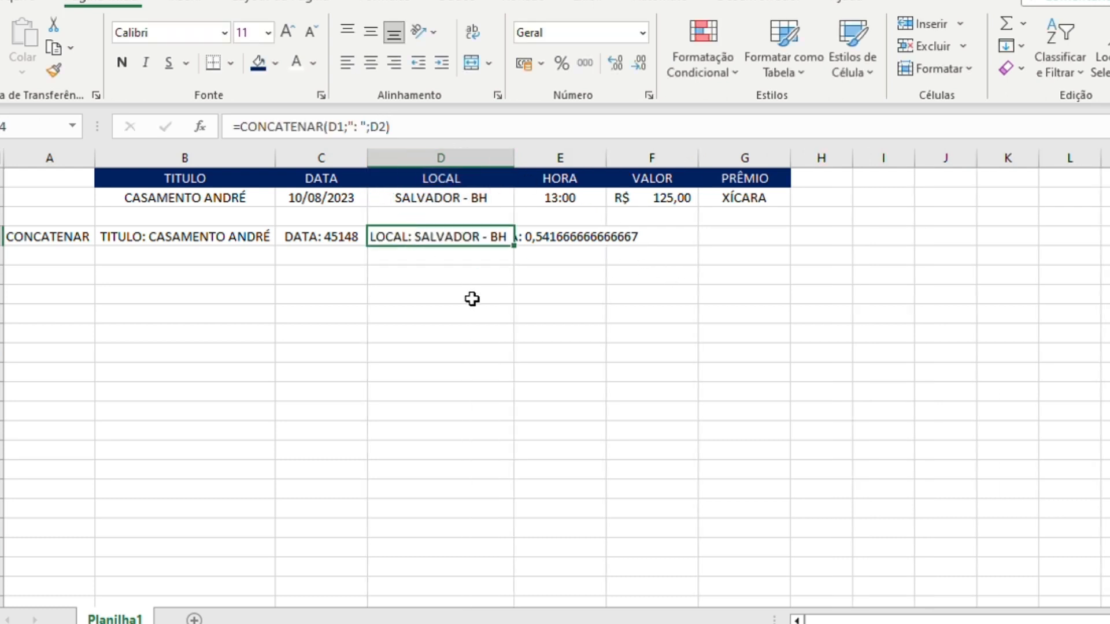
- Enter =CONCATENAR(B4;C4;D4;E4) in cell B7 to join the four concatenated results
left_click(209, 290)
type("=CONCATENAR(")
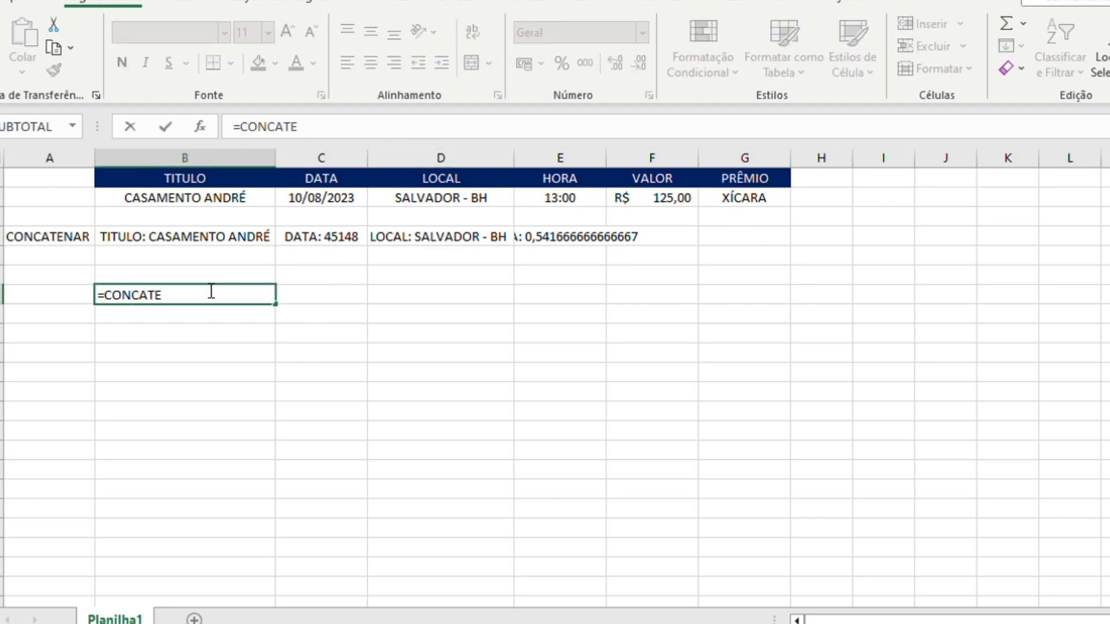
key("Up")
key("Up")
type(";")
key("Down")
key("Right")
key("Up")
key("Up")
key("Up")
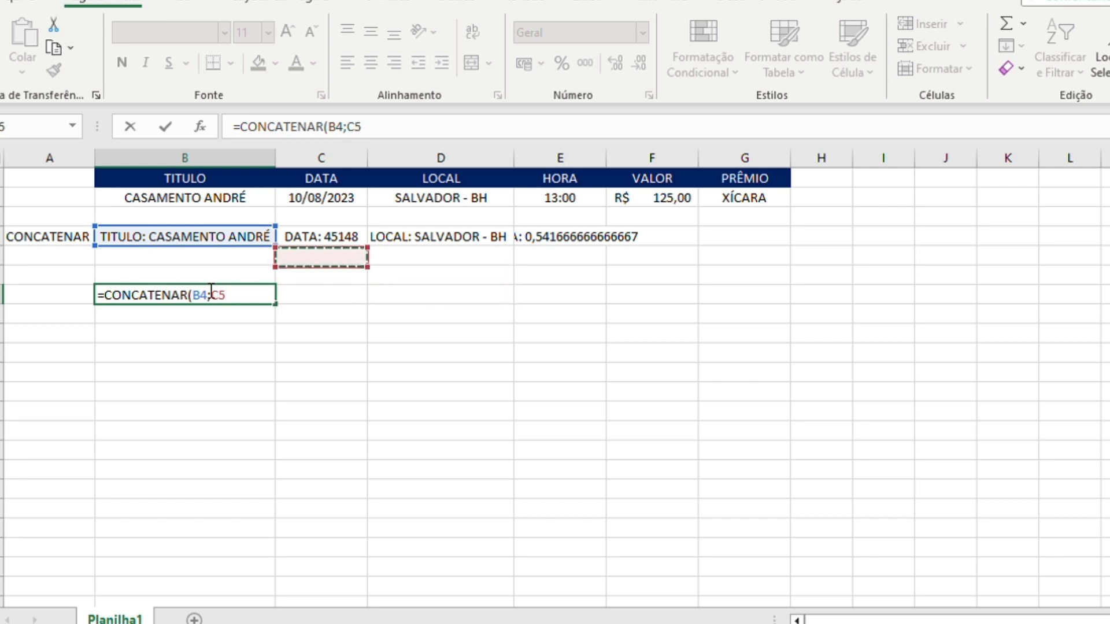
type(";")
key("Up")
key("Right")
key("Up")
key("Up")
key("Right")
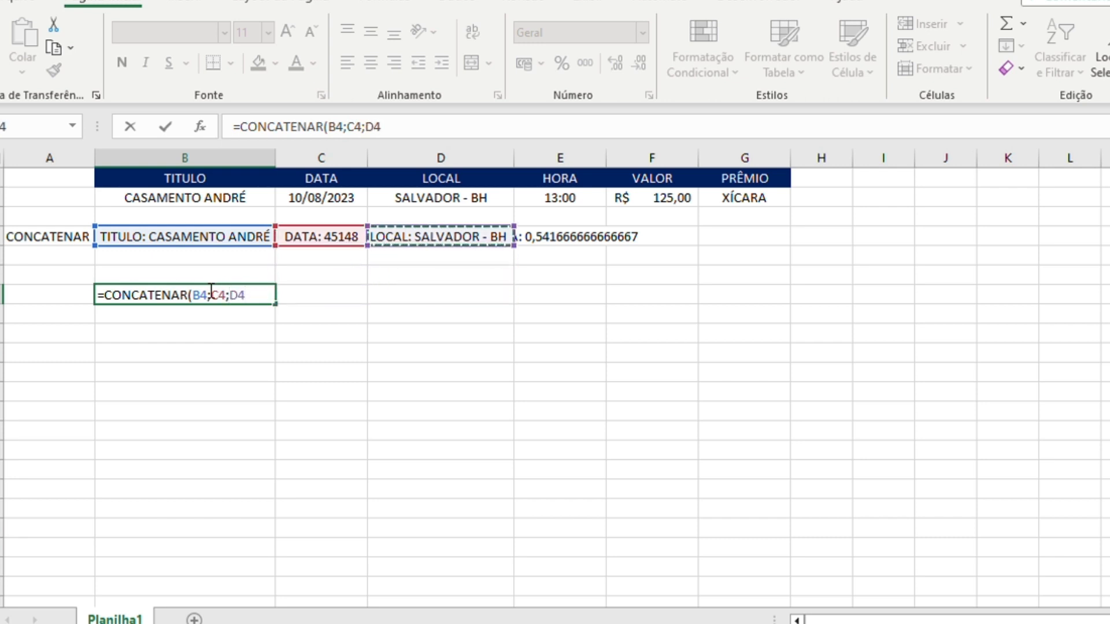
type(";")
key("Right")
key("Right")
key("Right")
key("Up")
key("Up")
key("Up")
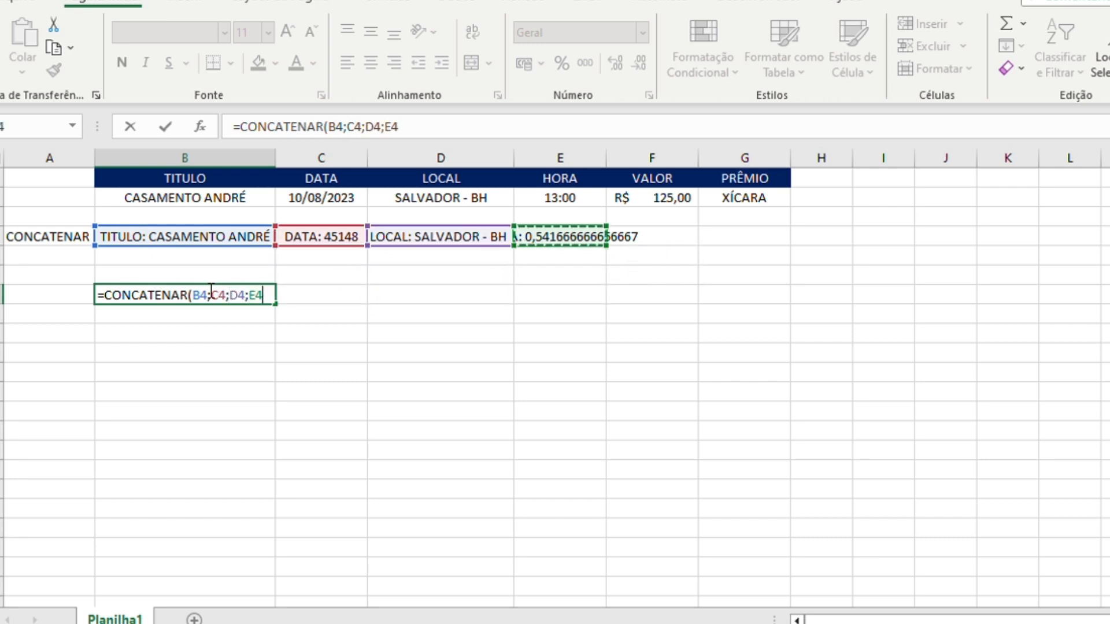
type(")")
key("Return")
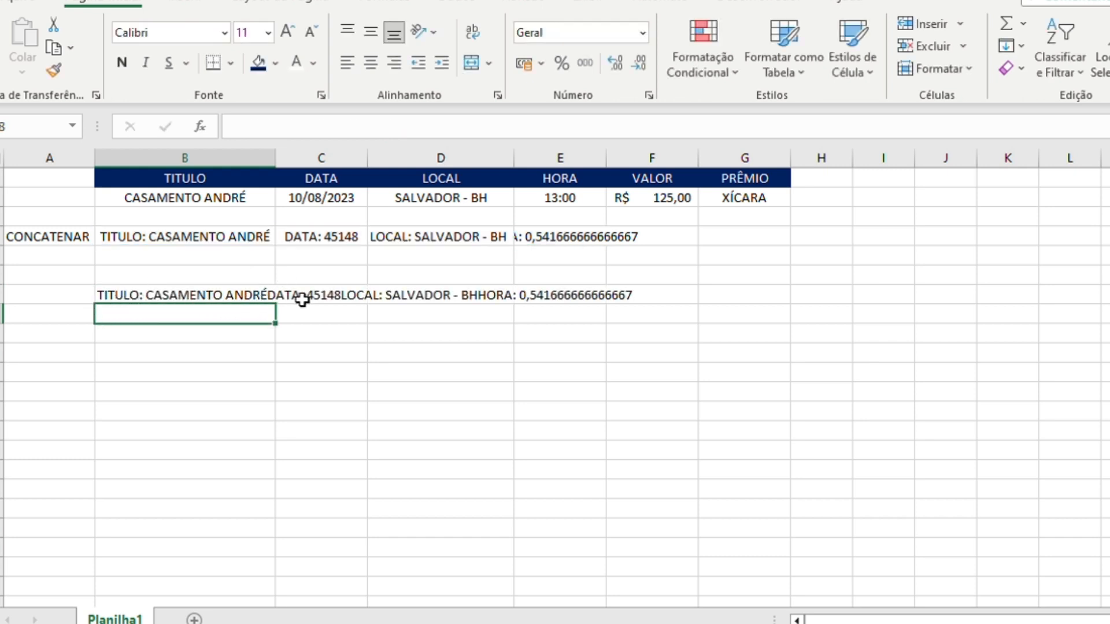
- Clear the joined-results formula from cell B7 and return to the DATA concatenation in C4
left_click(243, 297)
key("Delete")
key("Left")
key("Up")
key("Up")
key("Up")
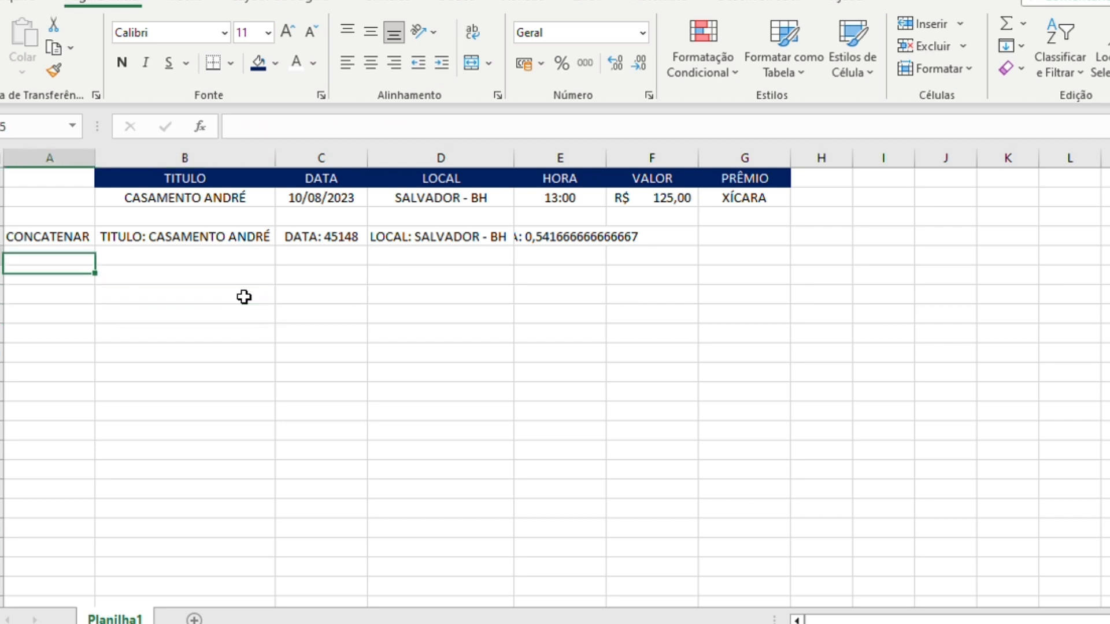
key("Right")
key("Right")
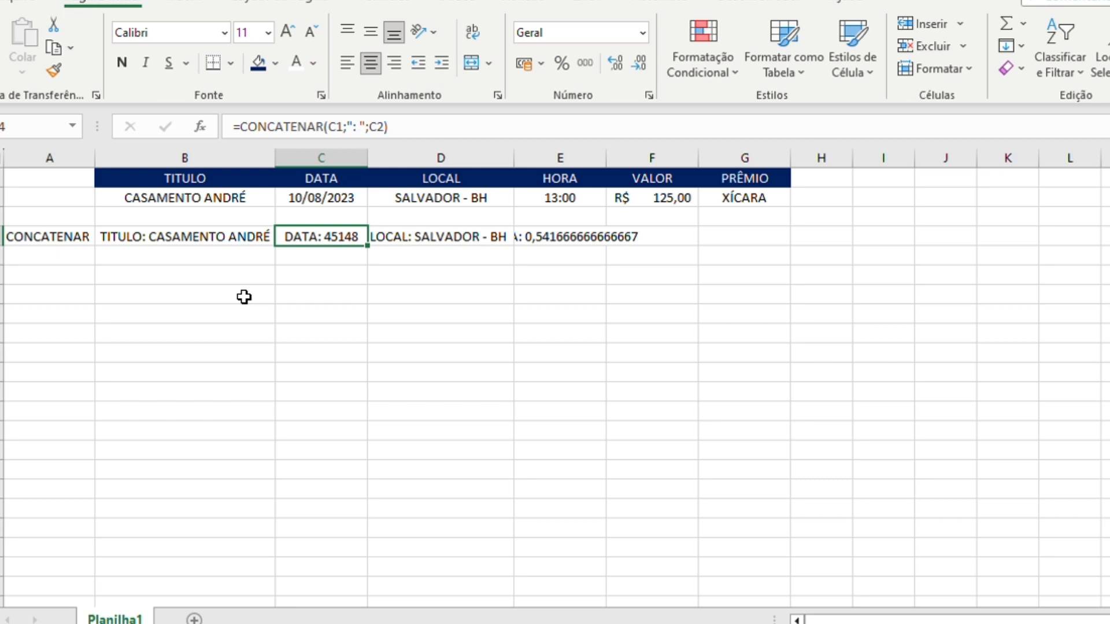
- Enter the row label TEXTO in cell A5, below CONCATENAR
left_click(57, 258)
type("TEXTO")
key("Tab")
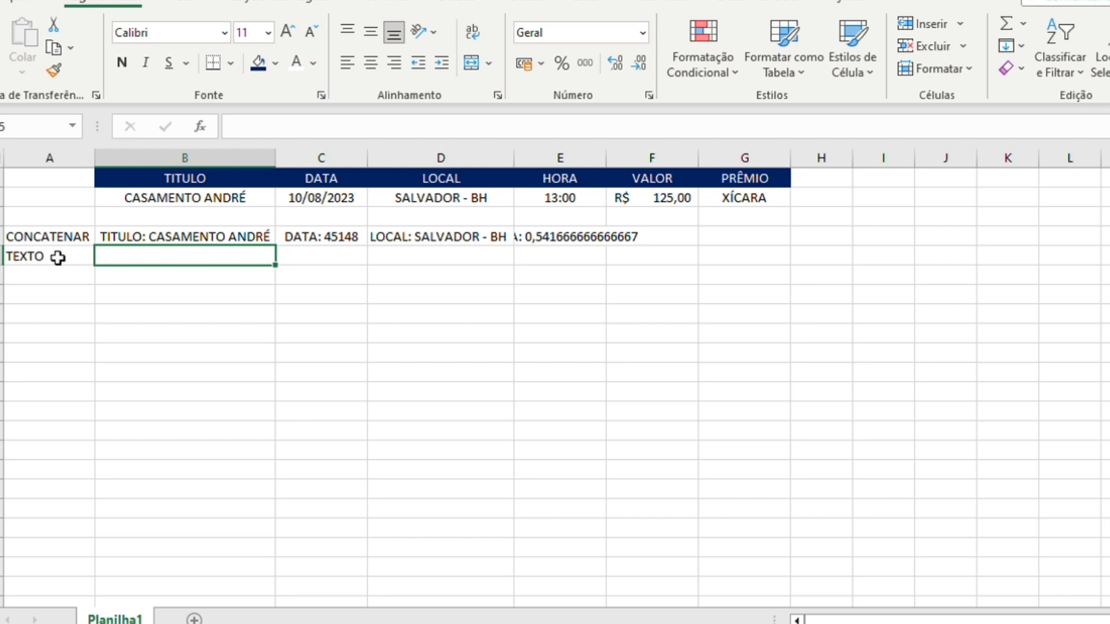
type("=TEXTO(")
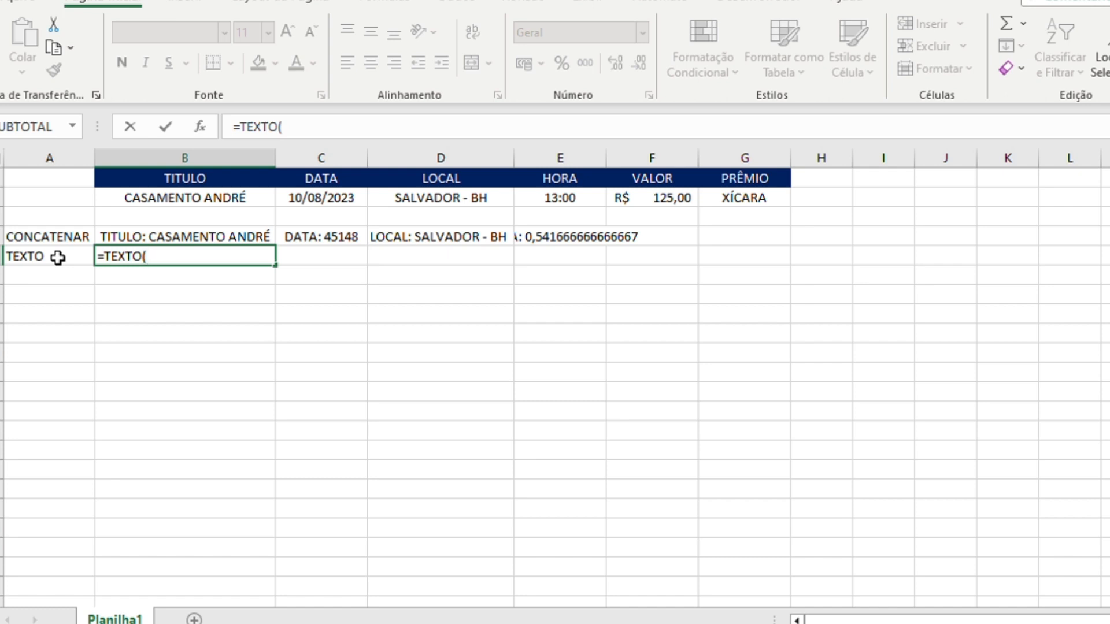
key("Escape")
- Begin a formula in cell C5 with =CONCATENAR(C1;": "; to join the DATA header and a colon
key("Right")
type("=")
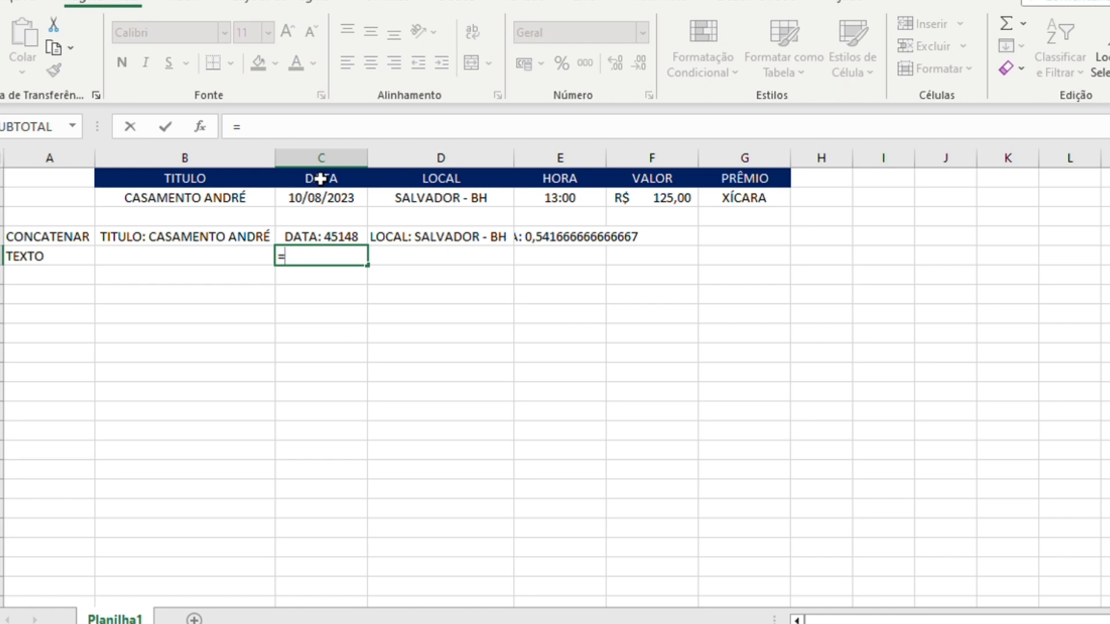
type("CONCATENAR(")
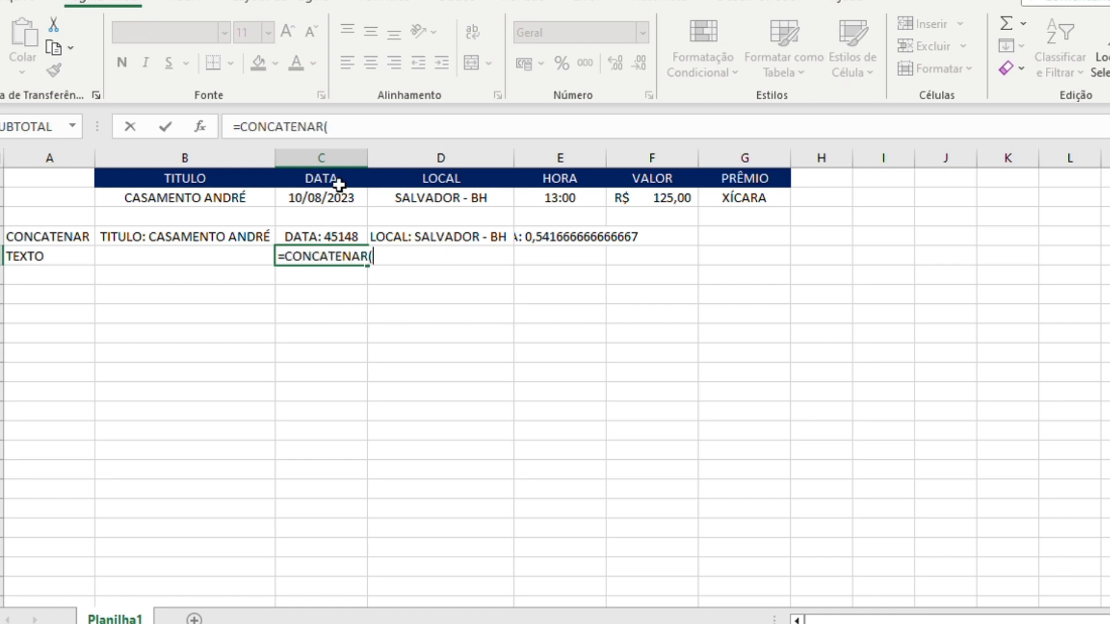
left_click(338, 180)
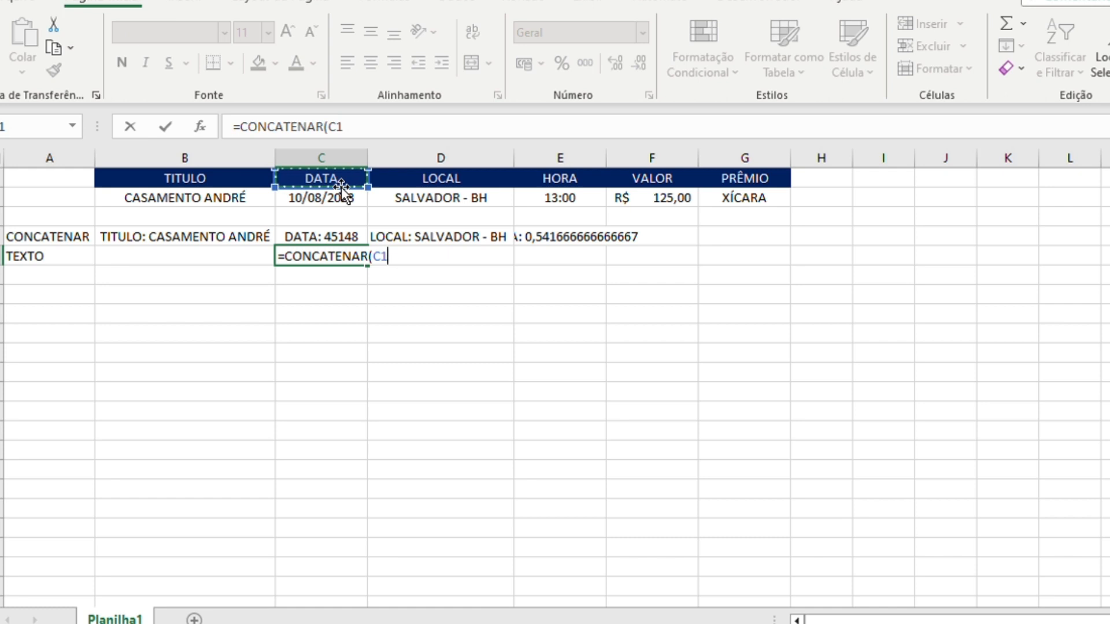
type(";\": \";")
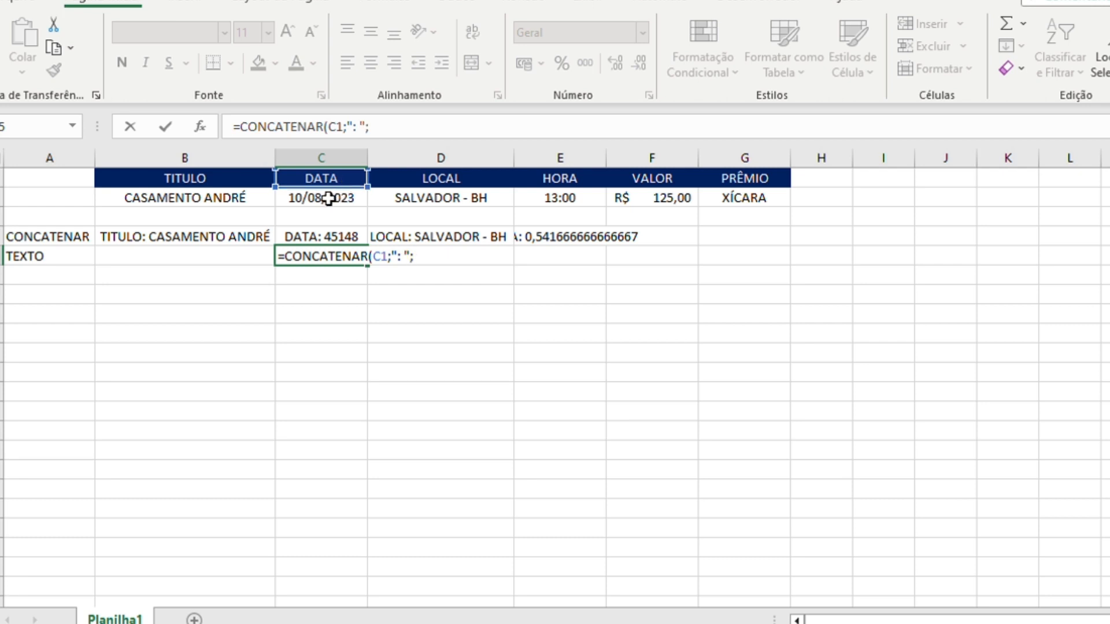
left_click(327, 199)
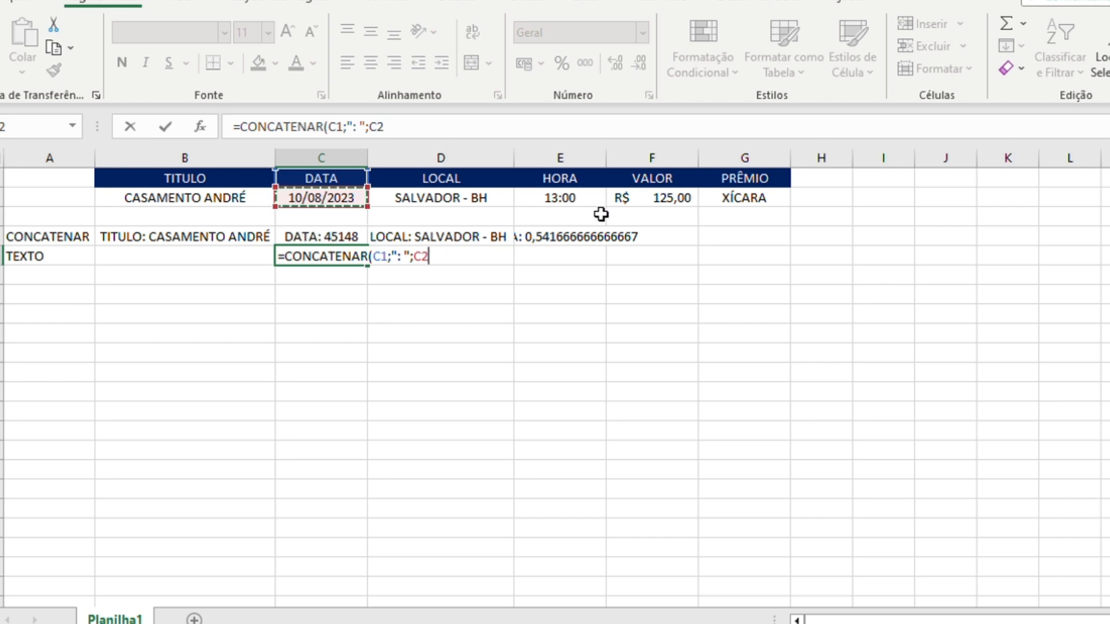
key("BackSpace")
key("BackSpace")
- Complete the C5 formula with TEXTO(C2;"DD/MM/AAAA") as the last argument and fit column C's width to its content
type("TEXT")
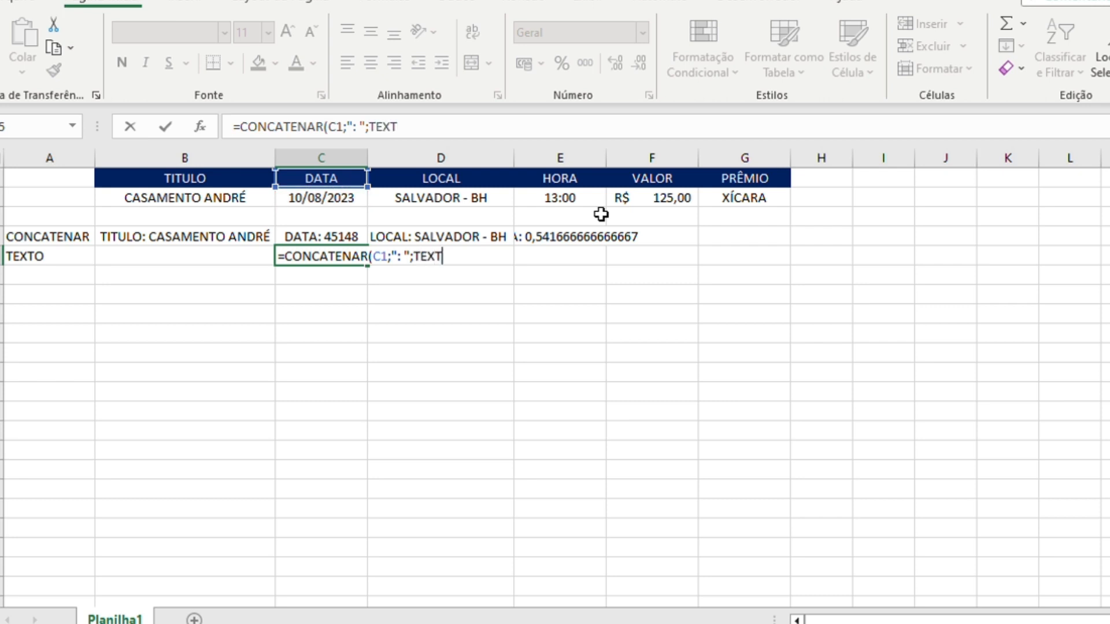
type("O(")
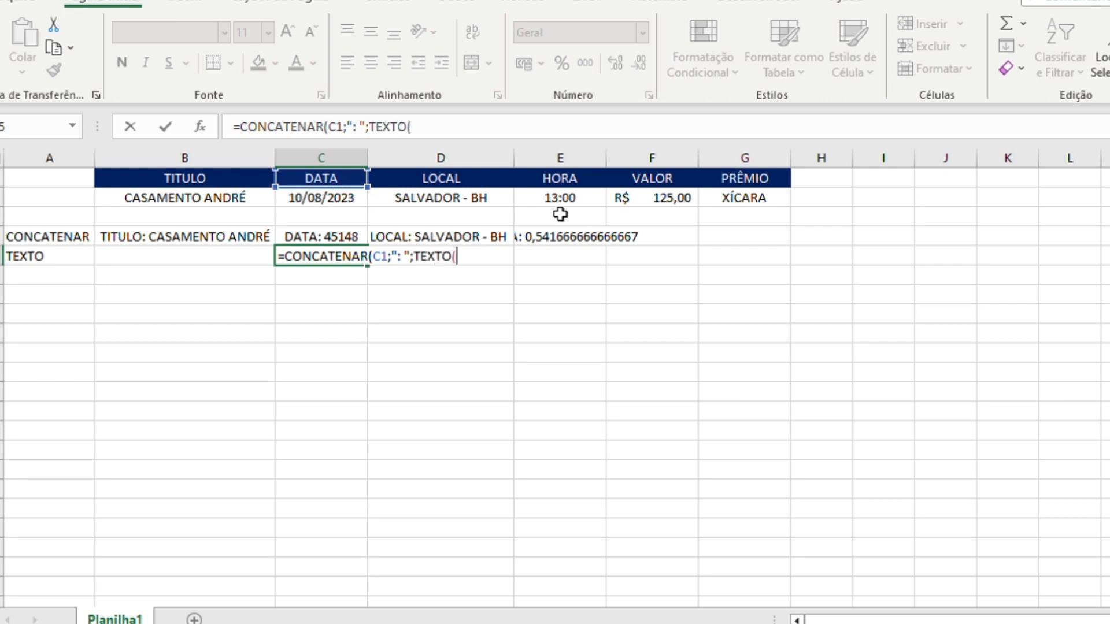
left_click(339, 203)
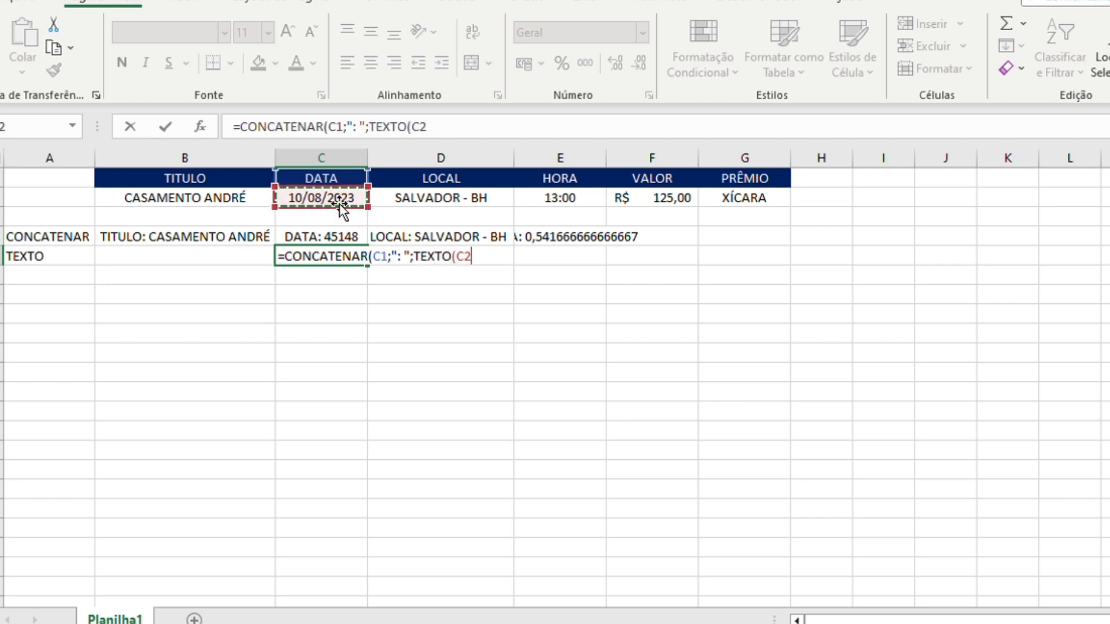
type(";\"dd")
key("BackSpace")
key("BackSpace")
type("DD/")
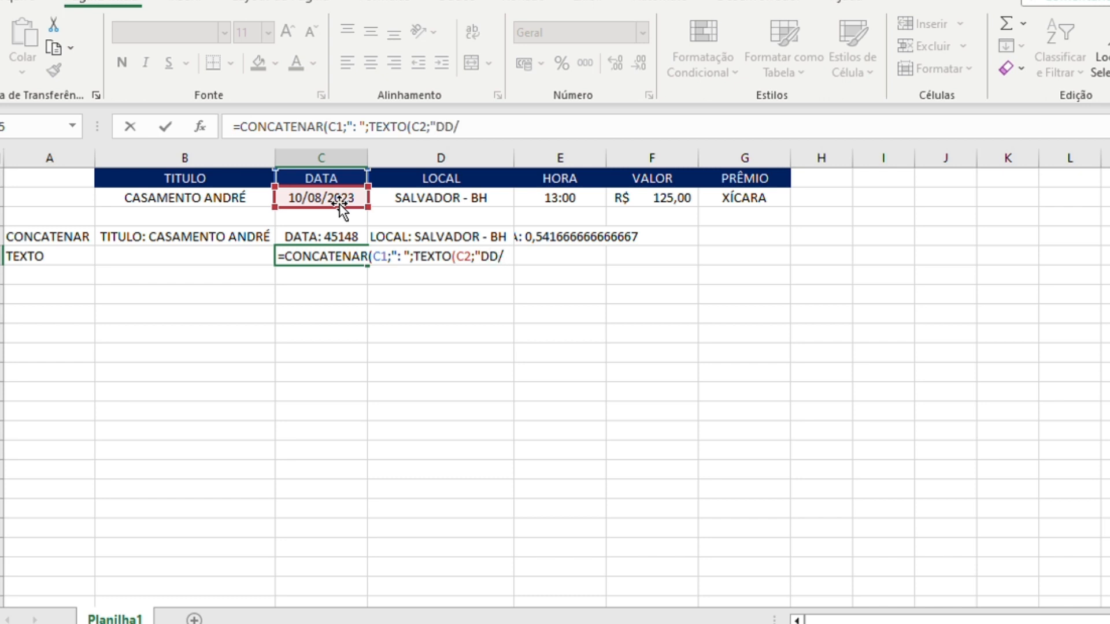
type("MM/A")
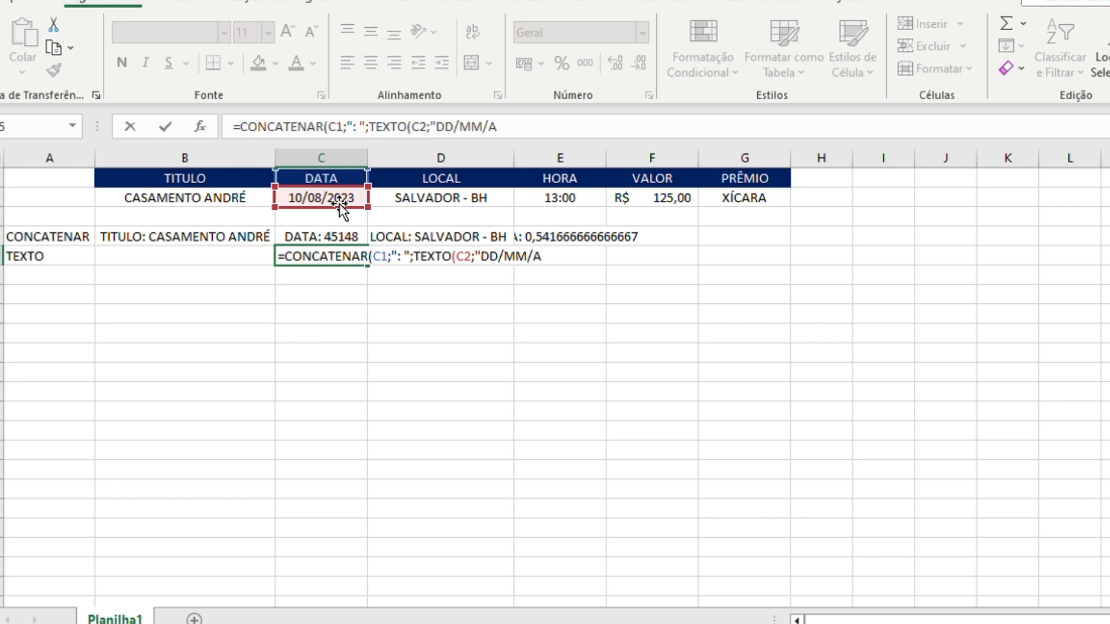
type("AAA\"")
key("BackSpace")
type("A\"))")
key("Return")
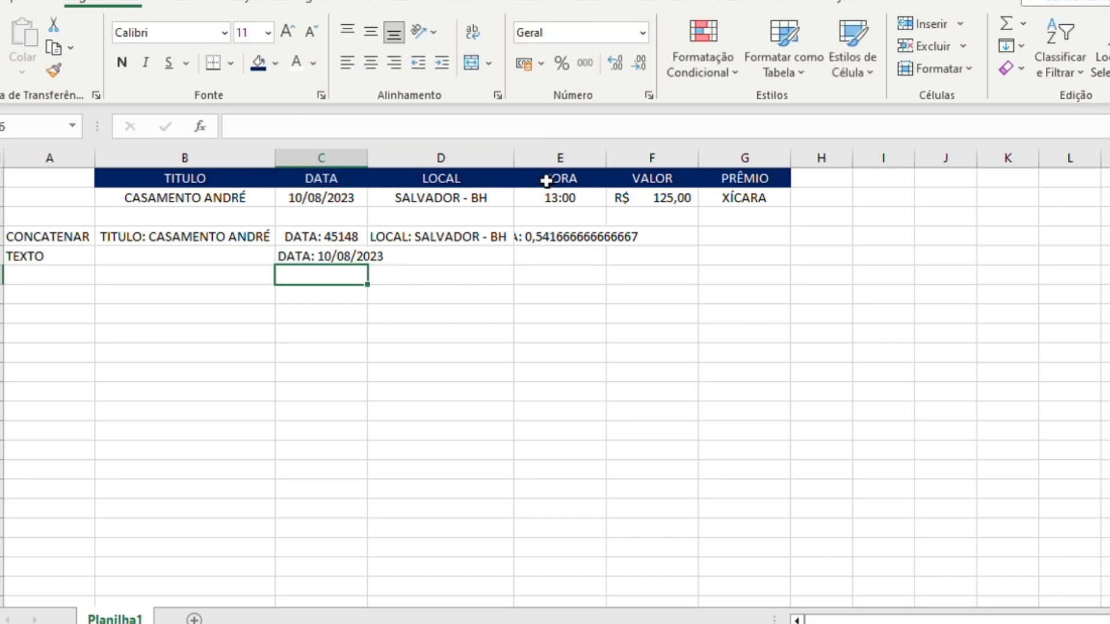
left_click(372, 172)
double_click(368, 164)
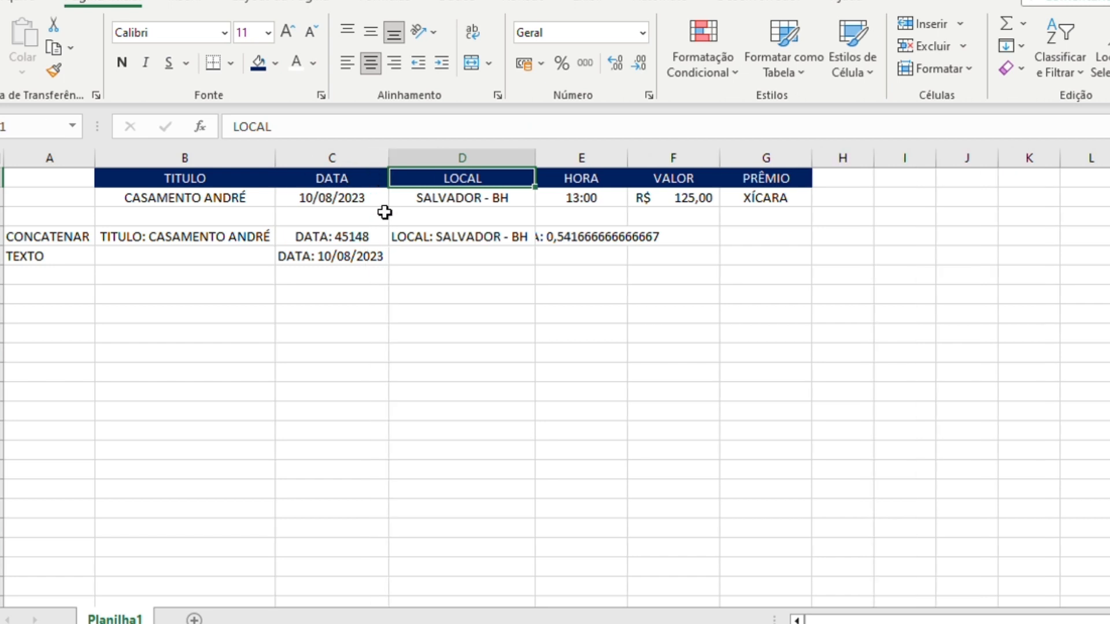
- Compare the plain concatenation formula in C4 with the TEXTO version in C5
left_click(340, 238)
left_click(397, 126)
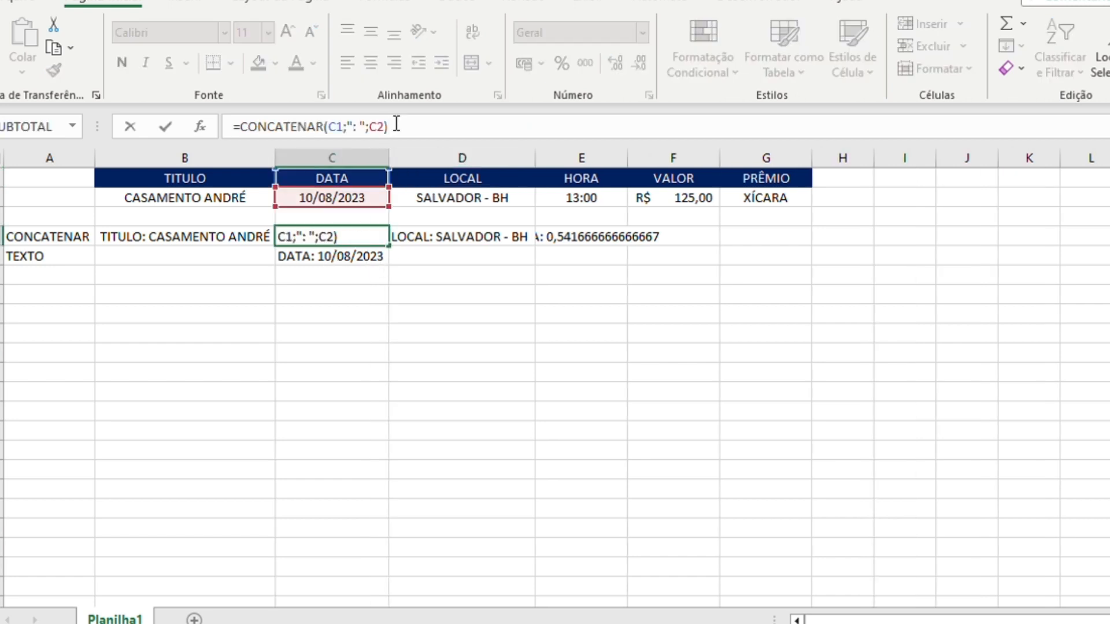
key("Return")
key("Up")
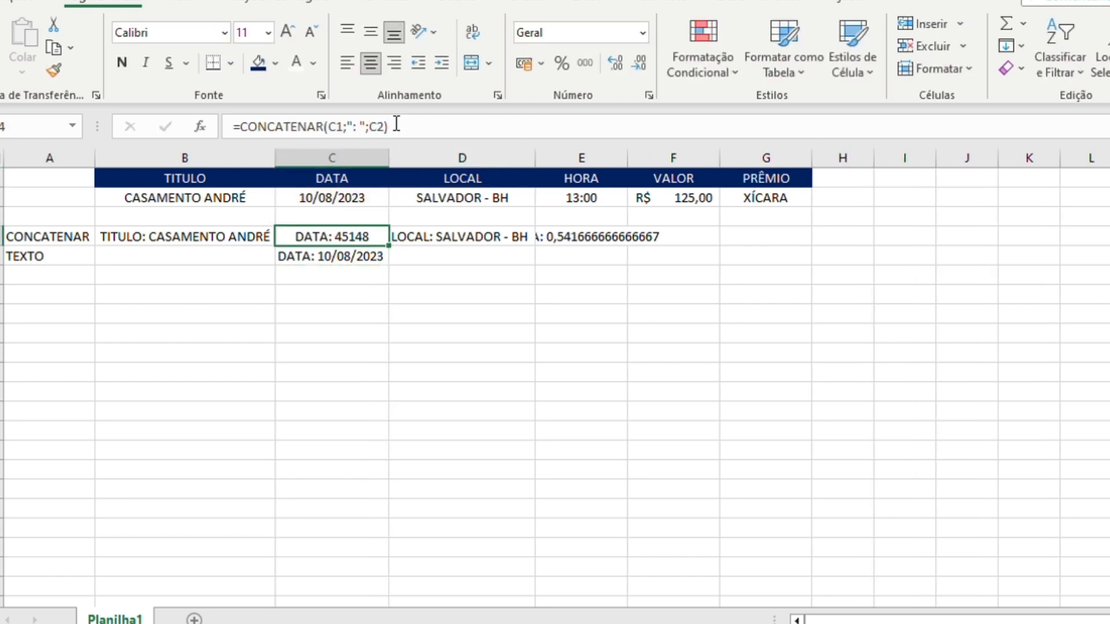
key("Up")
key("Up")
key("Down")
key("Down")
left_click(324, 254)
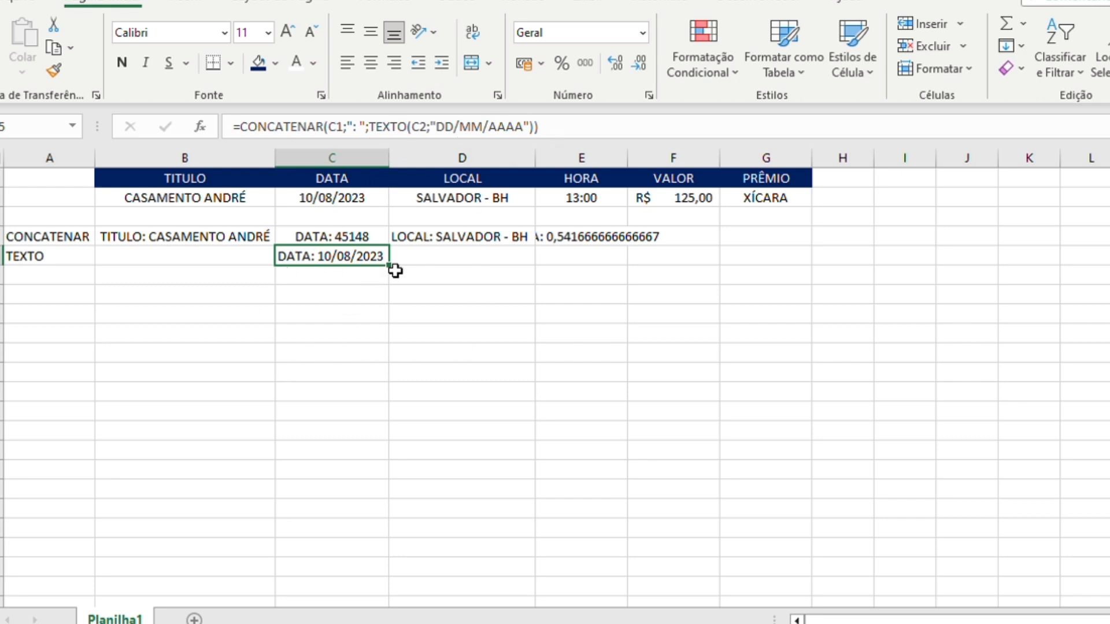
- Begin a formula in cell E5 with =concatenar(E1;": "; to join the HORA header and a colon
left_click(573, 262)
type("=")
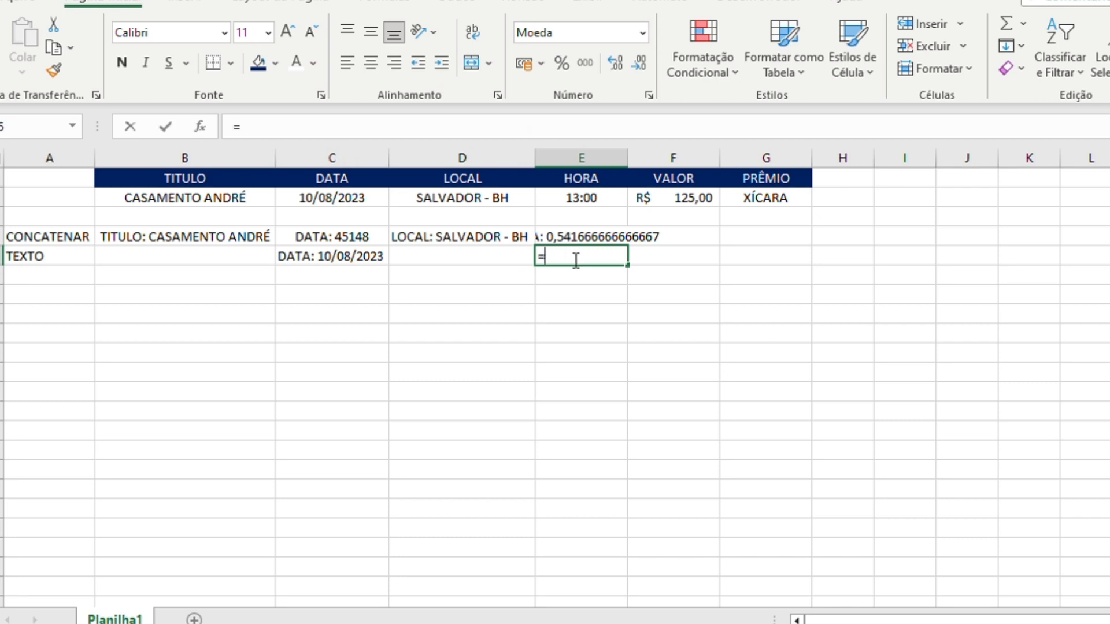
type("concate")
key("BackSpace")
key("BackSpace")
type("catenar)")
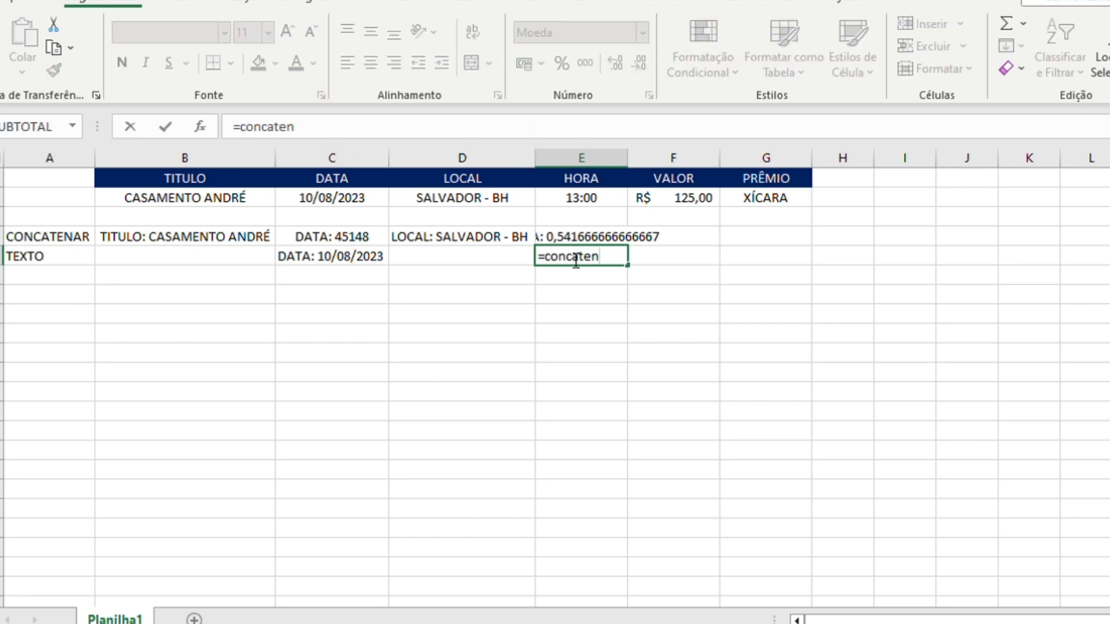
key("BackSpace")
type("(")
key("Up")
key("Up")
key("Up")
key("Up")
type(";")
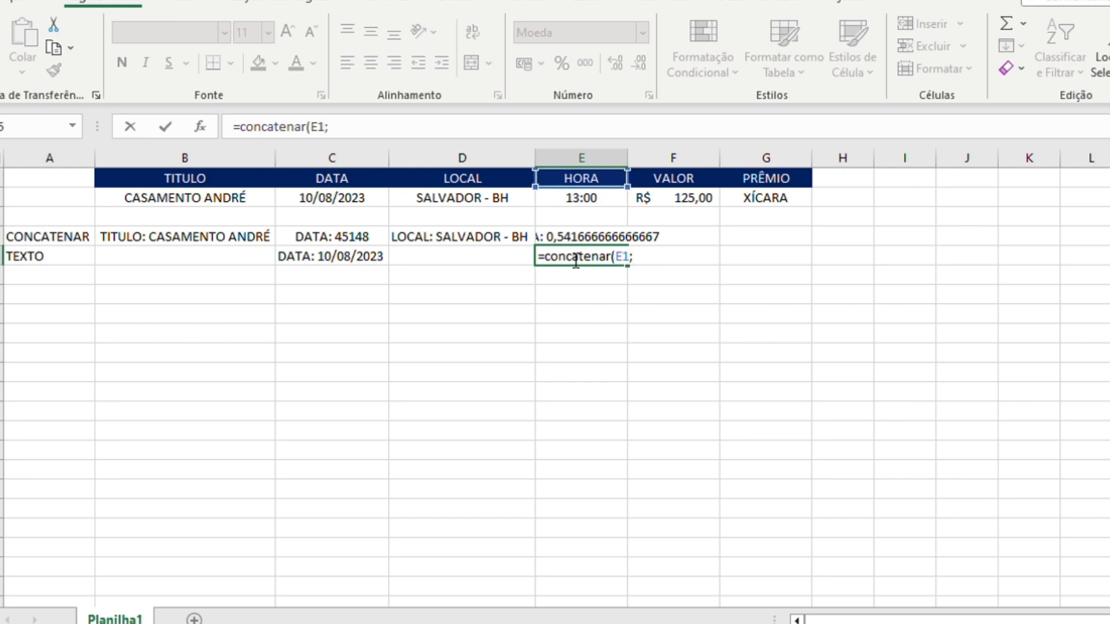
type("\": \";")
left_click(594, 202)
key("BackSpace")
key("BackSpace")
- Complete the E5 formula with TEXTO(E2;"HH:MM:SS") as the last argument
type("texto(")
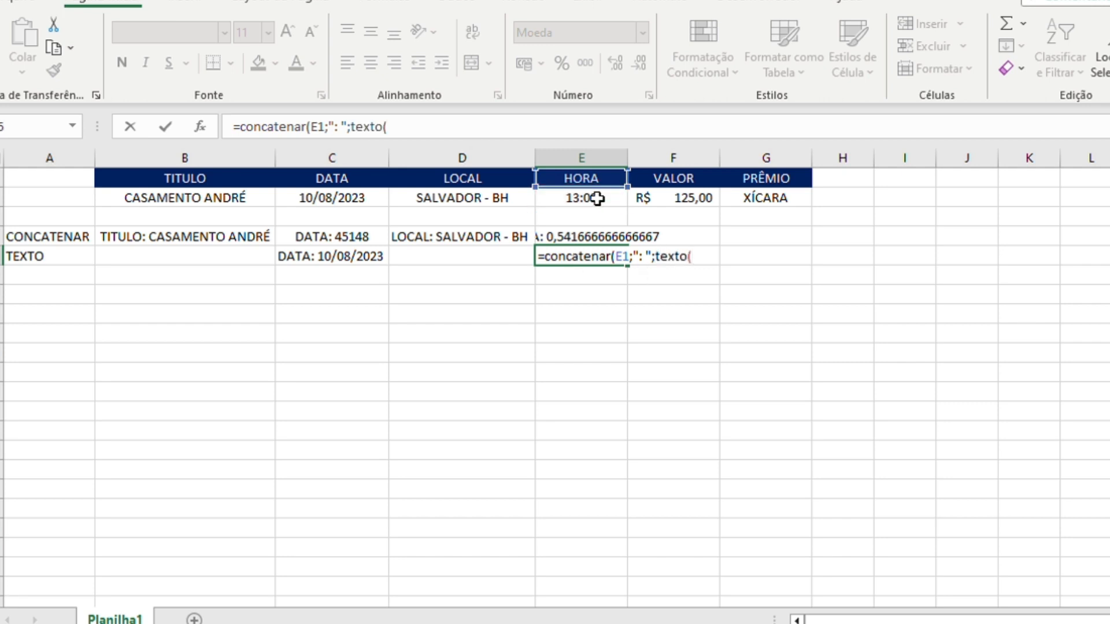
left_click(596, 200)
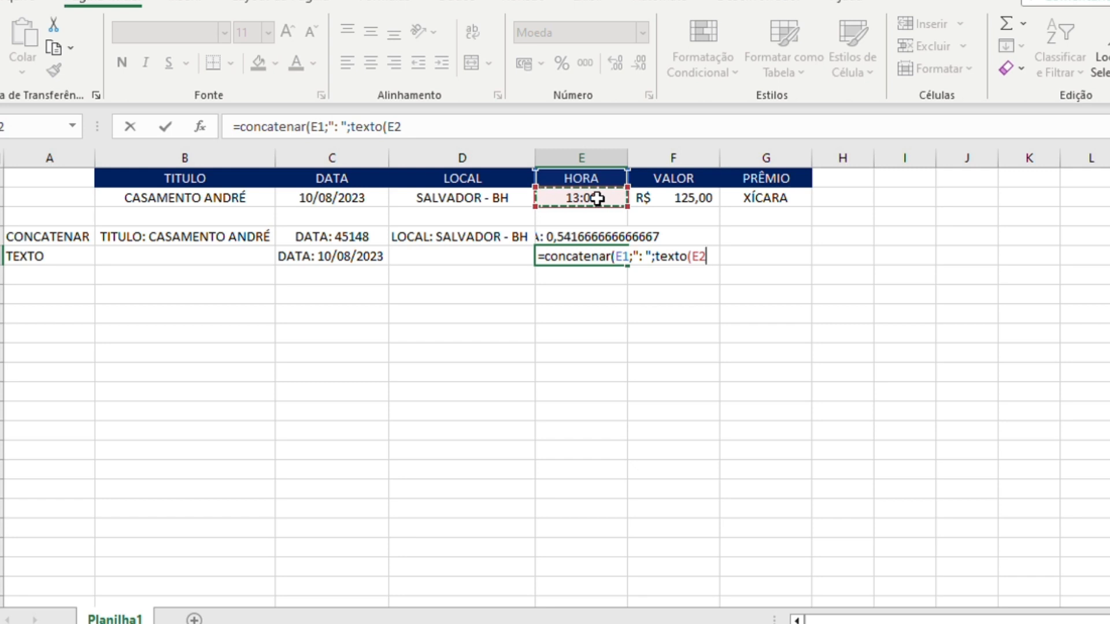
type(";\"HH:")
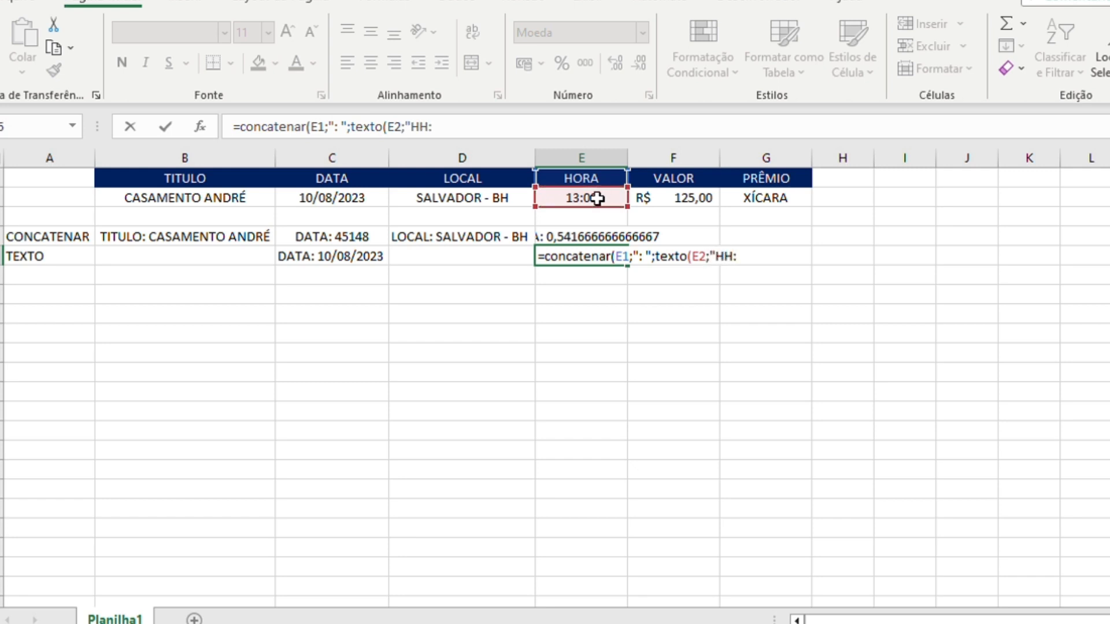
type("MM")
type(";SS")
key("BackSpace")
key("BackSpace")
key("BackSpace")
type(":SS")
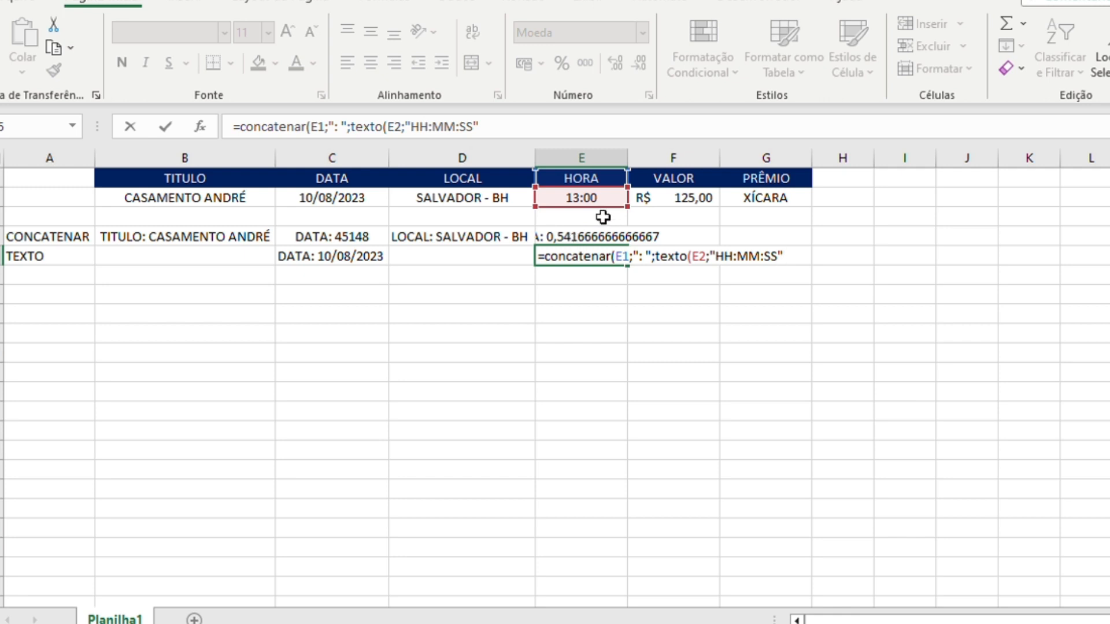
type("))")
key("ctrl+Return")
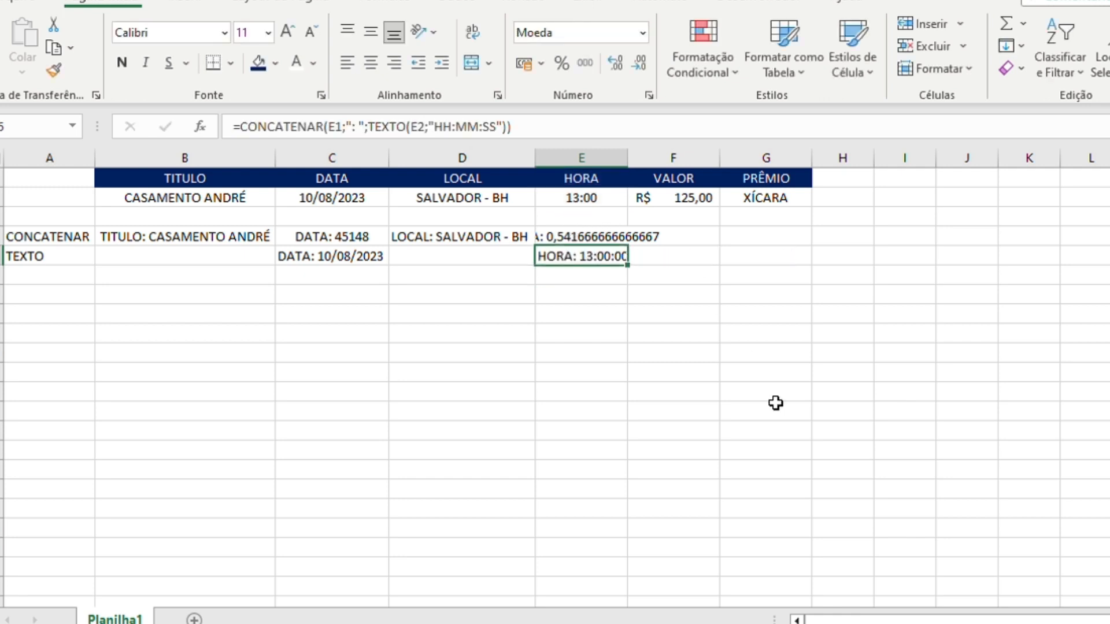
- Fit column E's width to its content and centre the text in cell E5
double_click(631, 154)
left_click(370, 62)
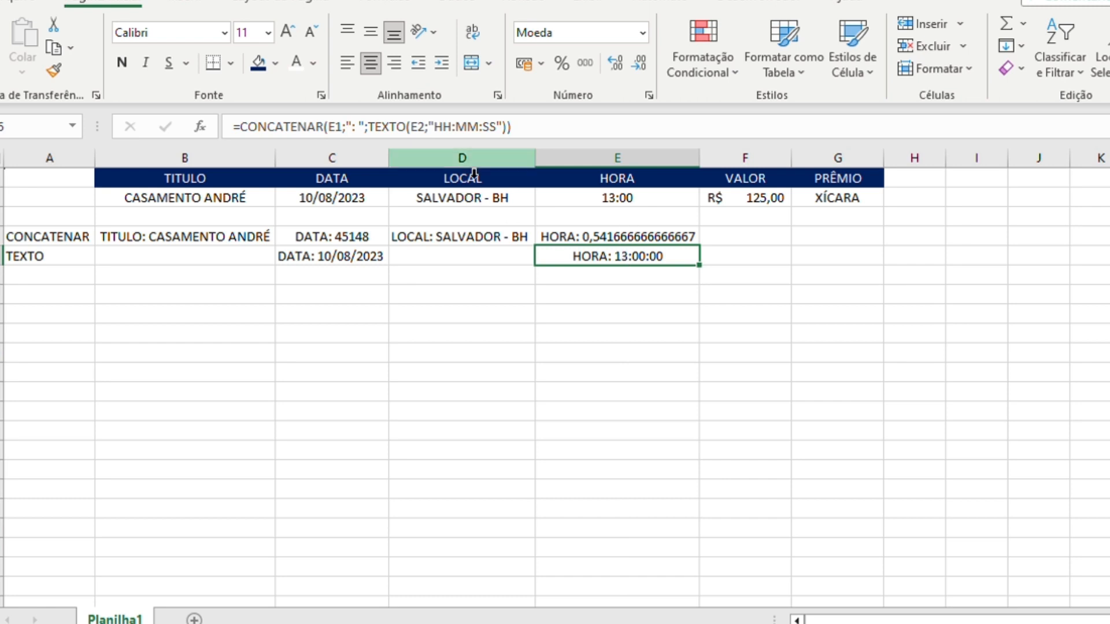
- Change the TEXTO format in the E5 formula to "HH:MM" by removing the seconds
left_click(496, 126)
key("BackSpace")
key("BackSpace")
key("BackSpace")
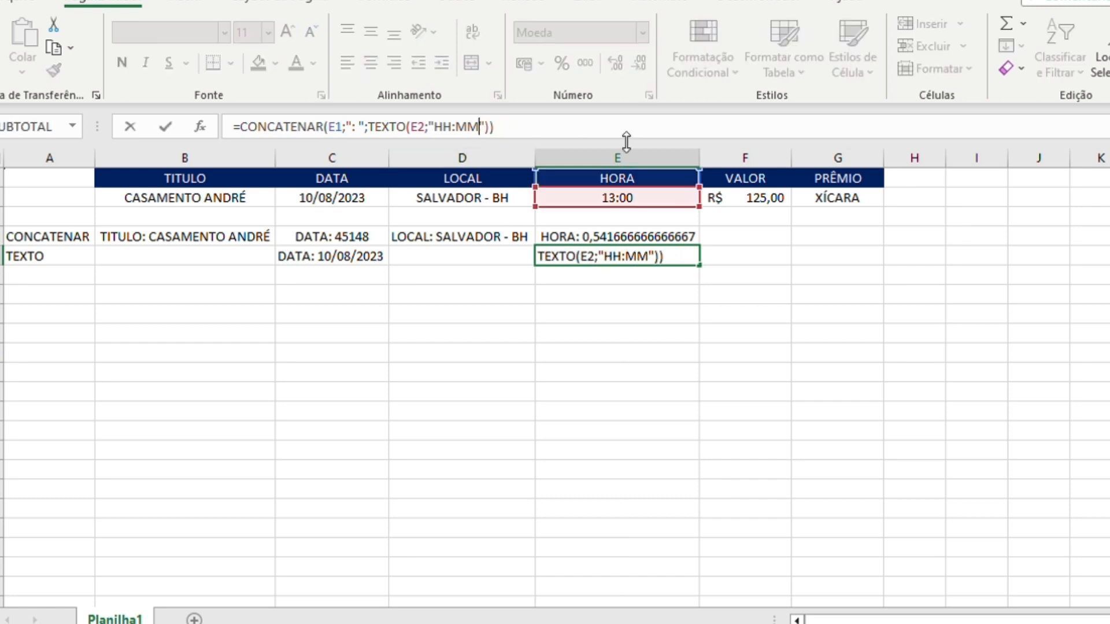
key("Return")
key("Up")
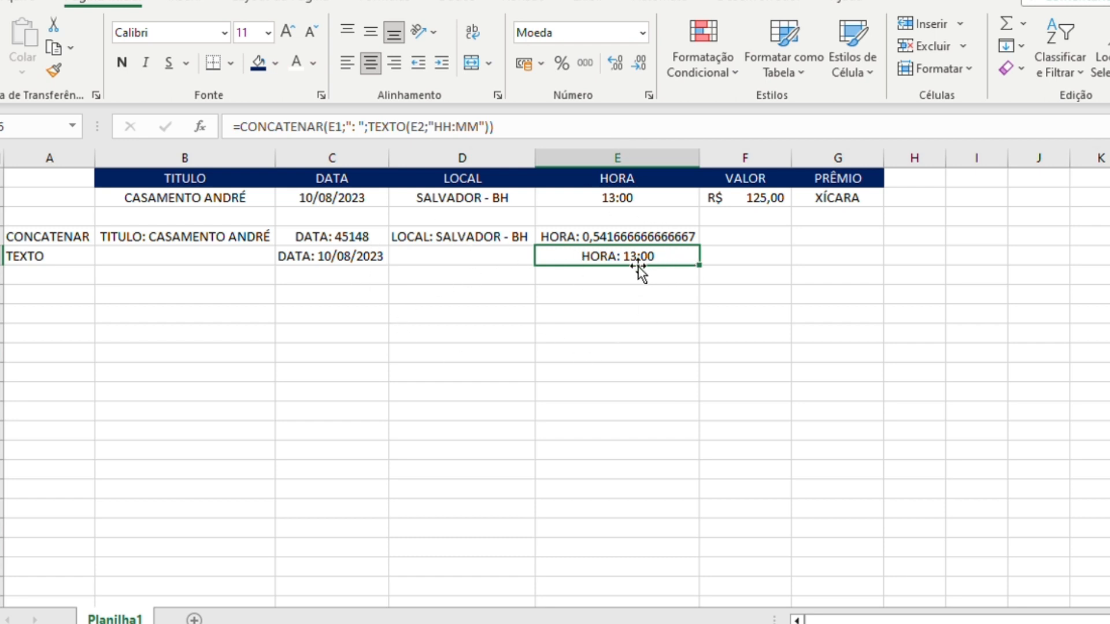
- Enter the row label SEM FORMULA in cell A6
left_click(49, 270)
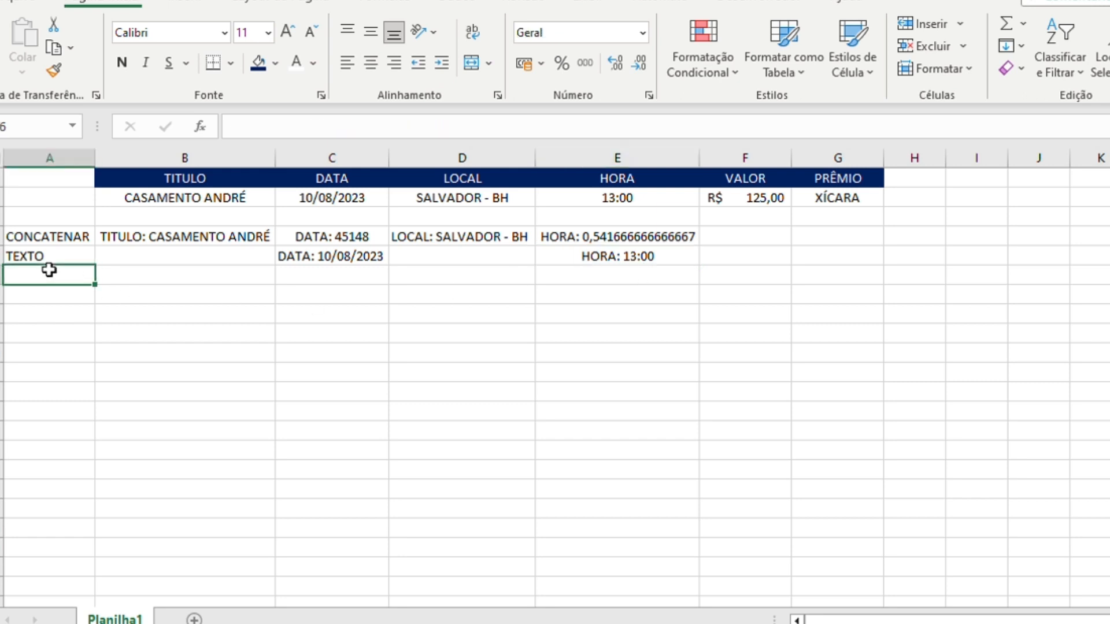
type("SEM FORM")
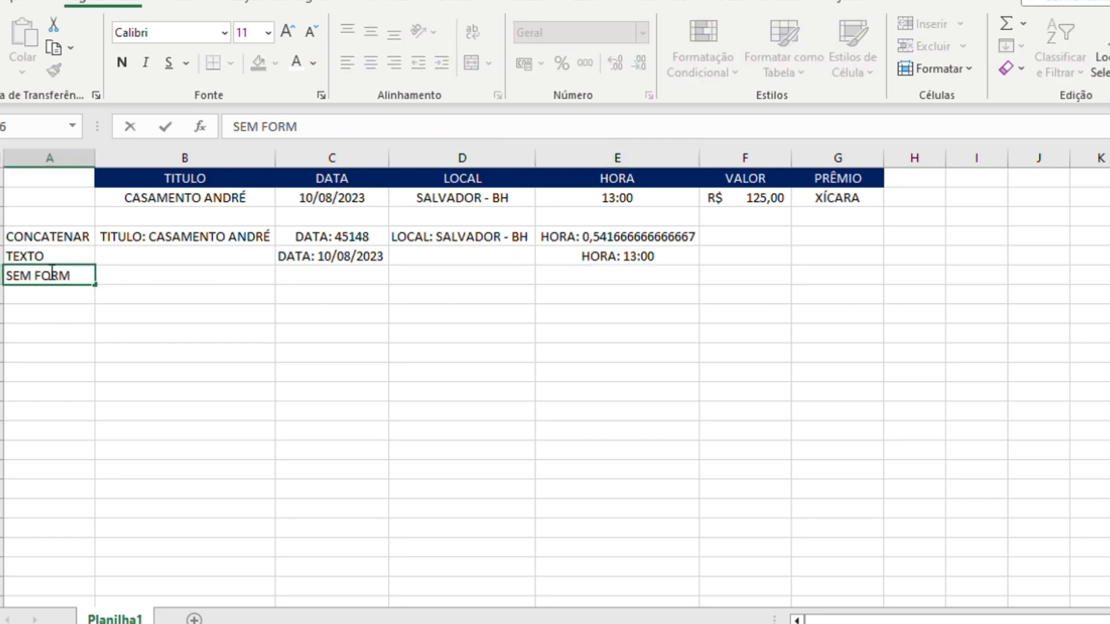
type("ULA")
key("BackSpace")
key("BackSpace")
key("BackSpace")
key("BackSpace")
key("BackSpace")
key("BackSpace")
type("ORMULA")
key("Tab")
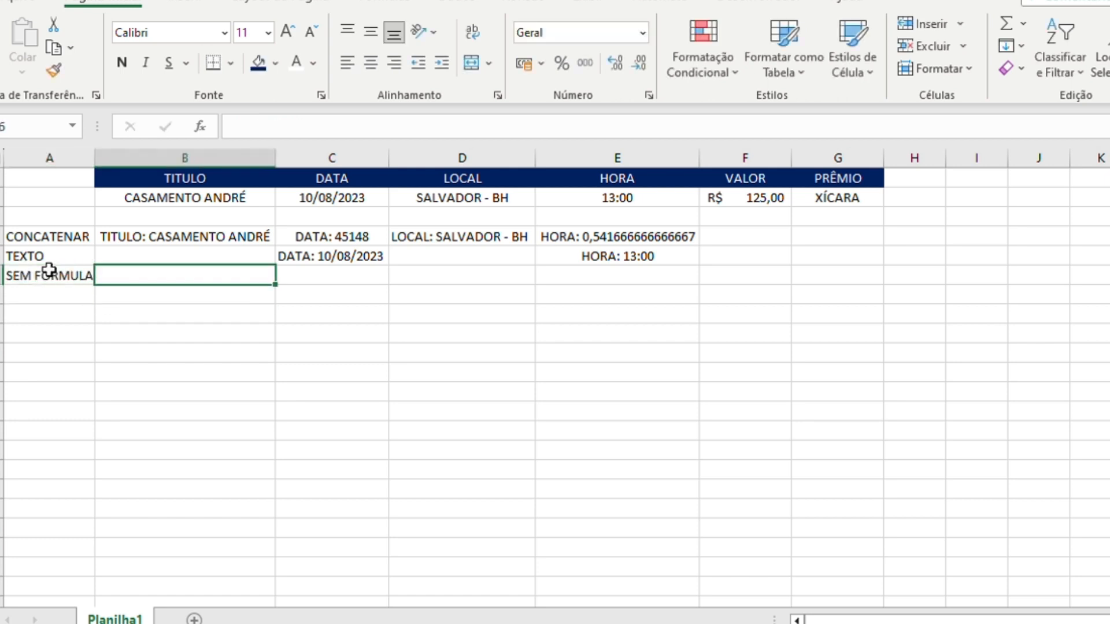
- Enter the formula =B1&B2 in cell B6 to join the TITULO header with its value
type("=")
key("Up")
key("Up")
key("Up")
key("Up")
key("Up")
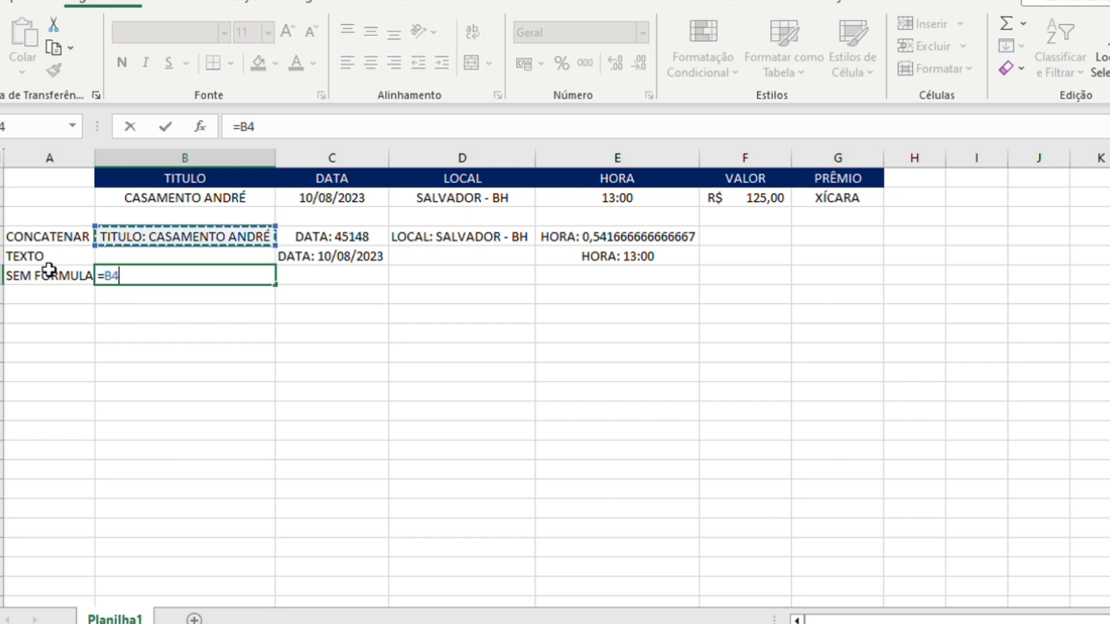
key("ctrl+Return")
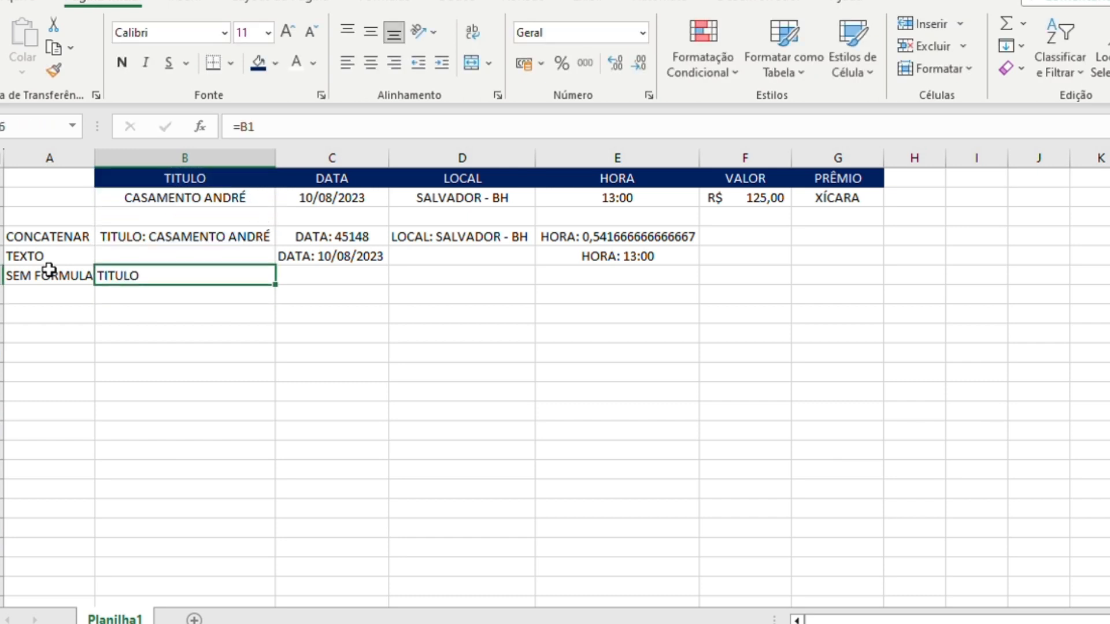
left_click(298, 129)
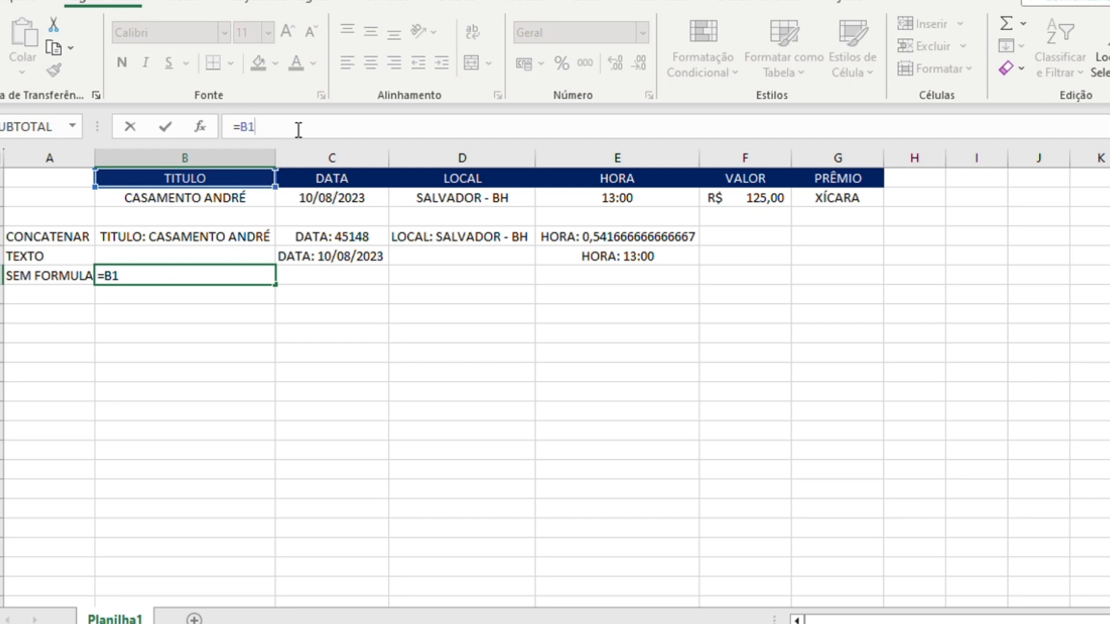
type("&")
left_click(208, 198)
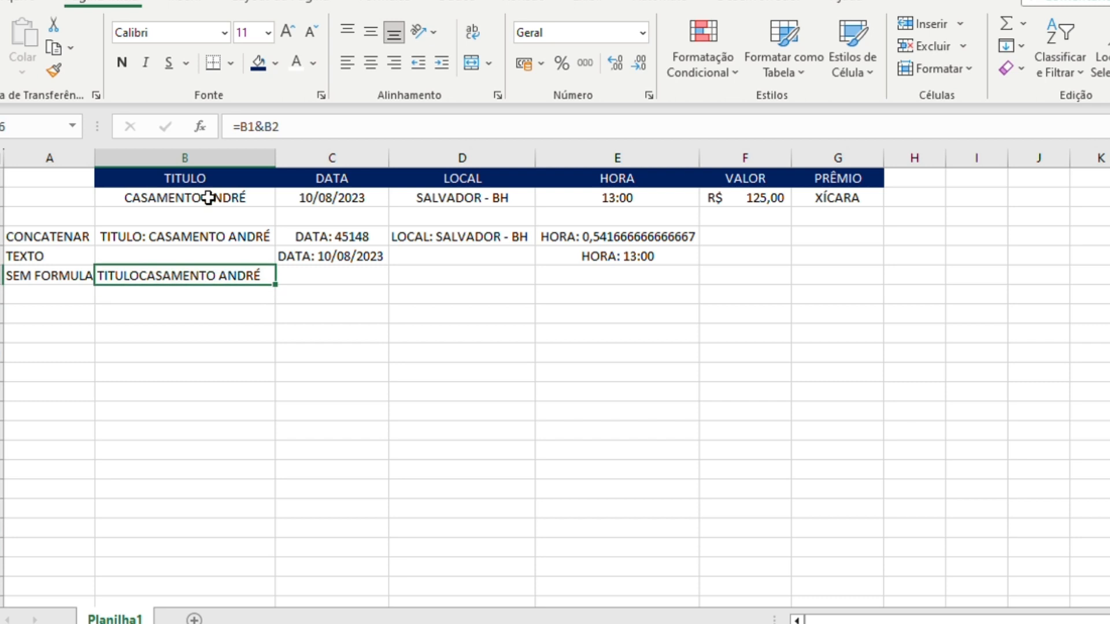
- Add a colon-and-space separator to the B6 formula so it reads =B1&": "&B2
left_click(268, 127)
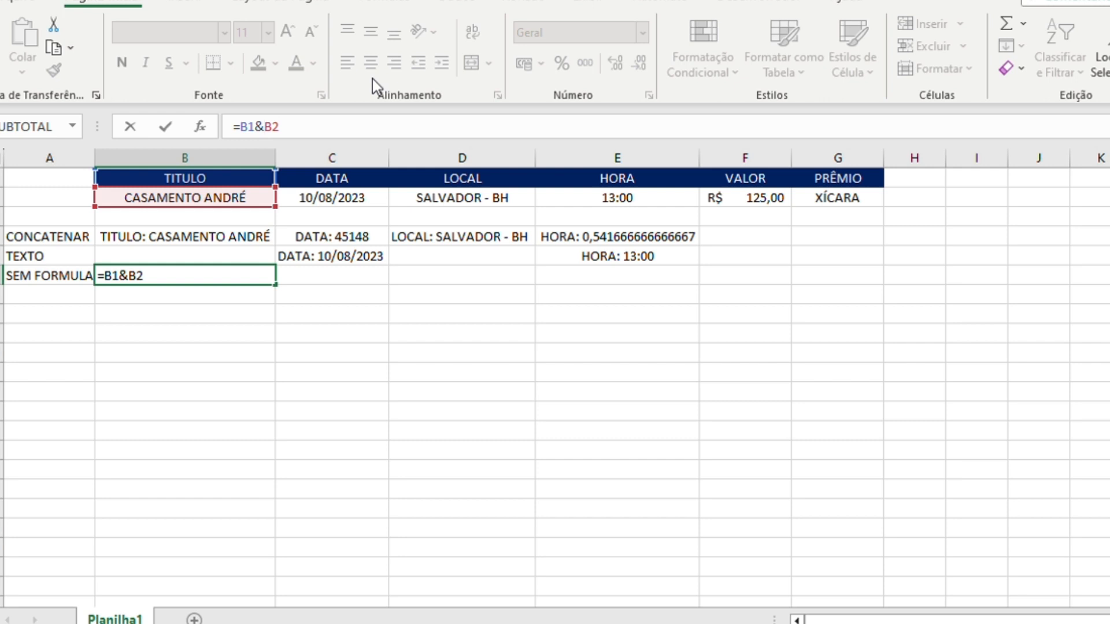
type("\"")
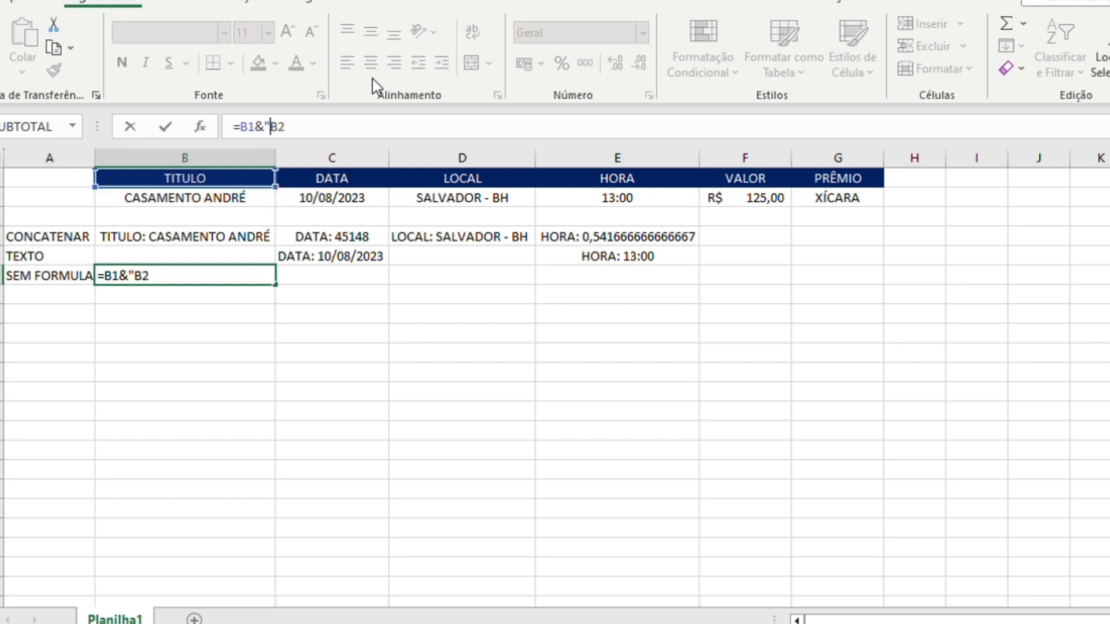
type(": \"&")
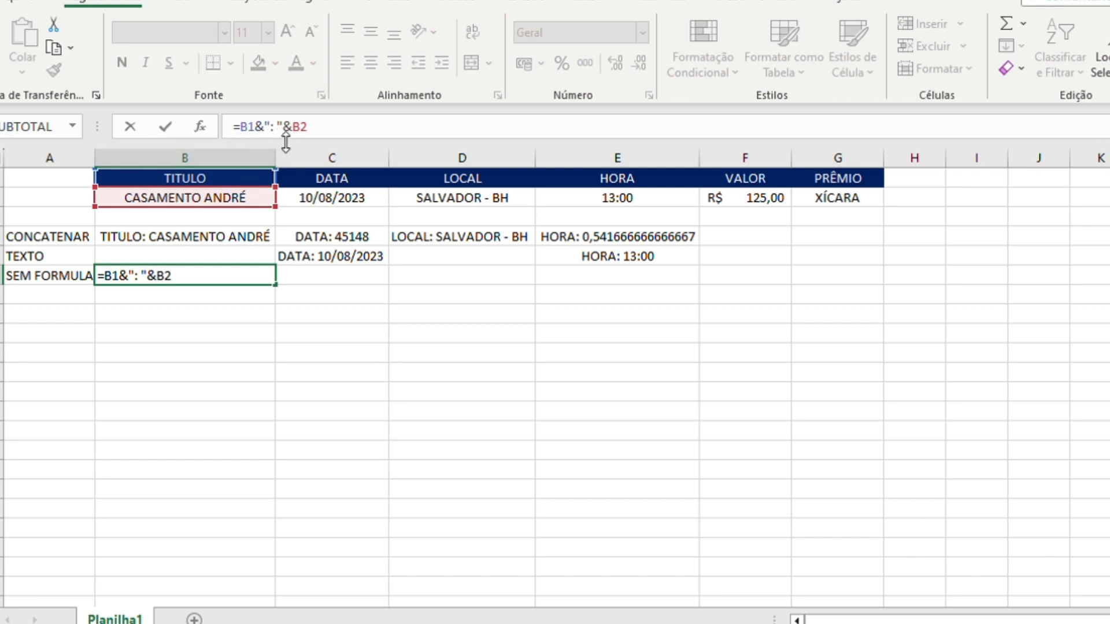
left_click(329, 128)
key("ctrl+Return")
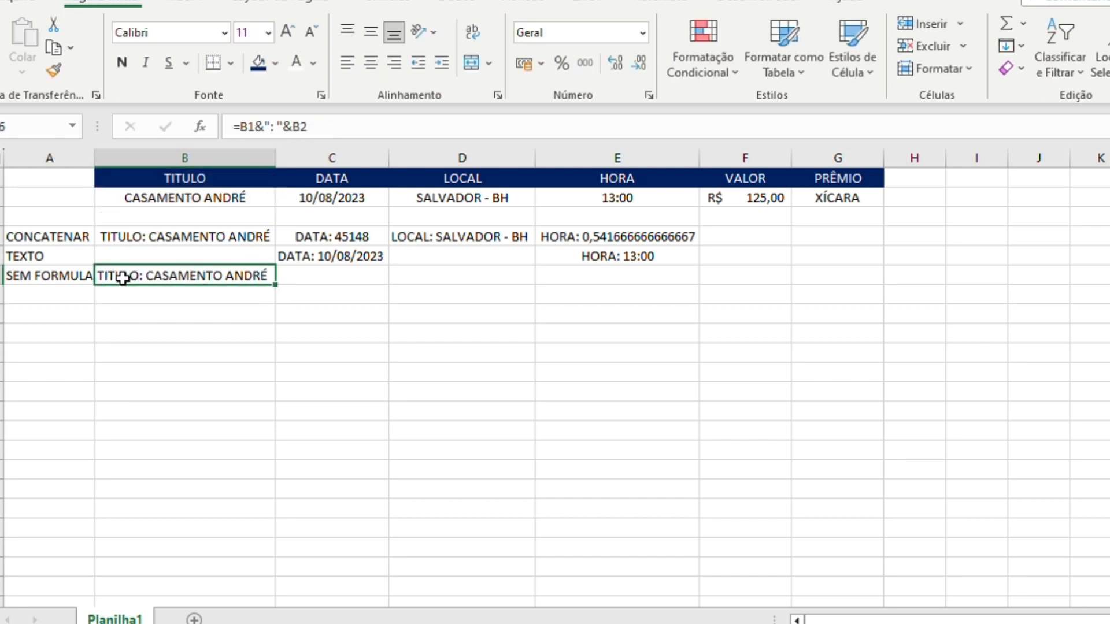
left_click(346, 276)
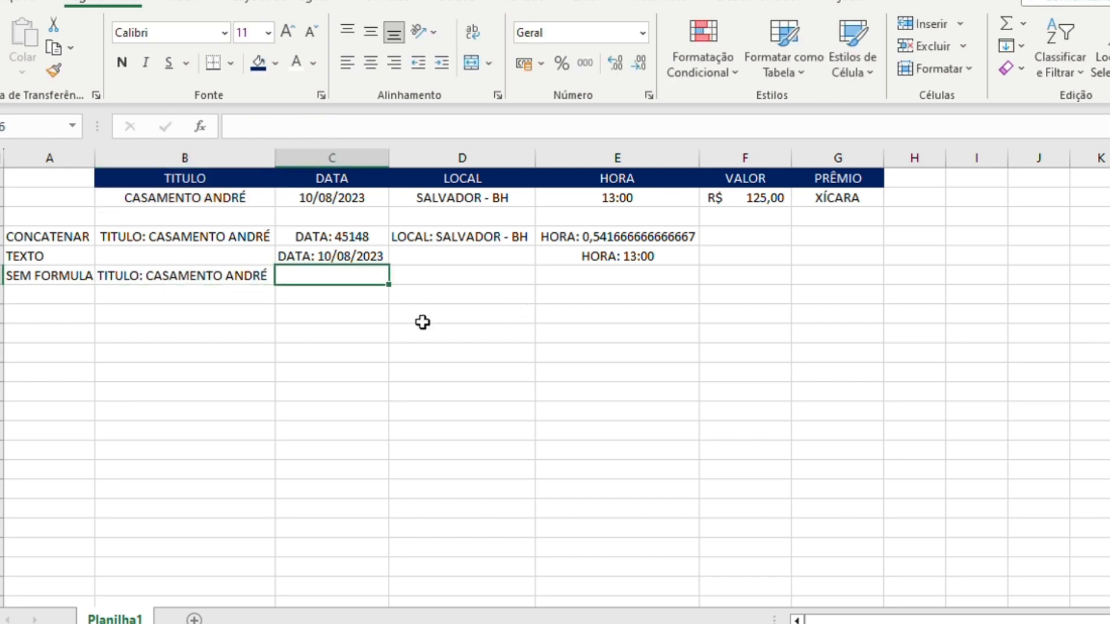
left_click(320, 312)
left_click(304, 278)
left_click(303, 293)
left_click(182, 276)
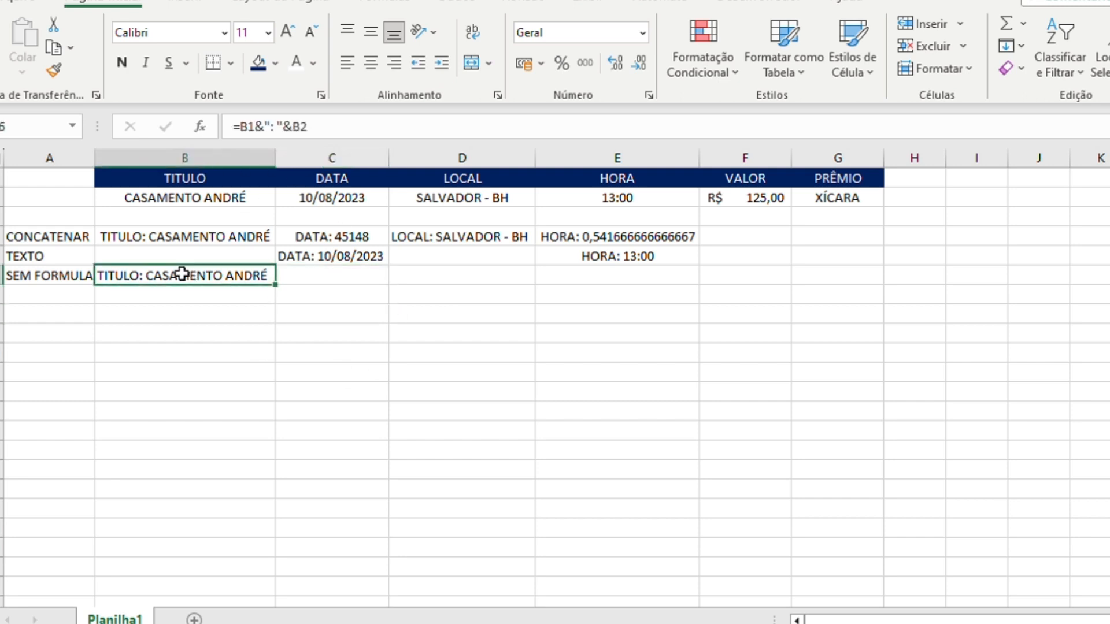
left_click(327, 258)
- Enter the formula =B6&" "&C5 in cell C9 to join the title and date texts with a space
left_click(313, 341)
type("=C")
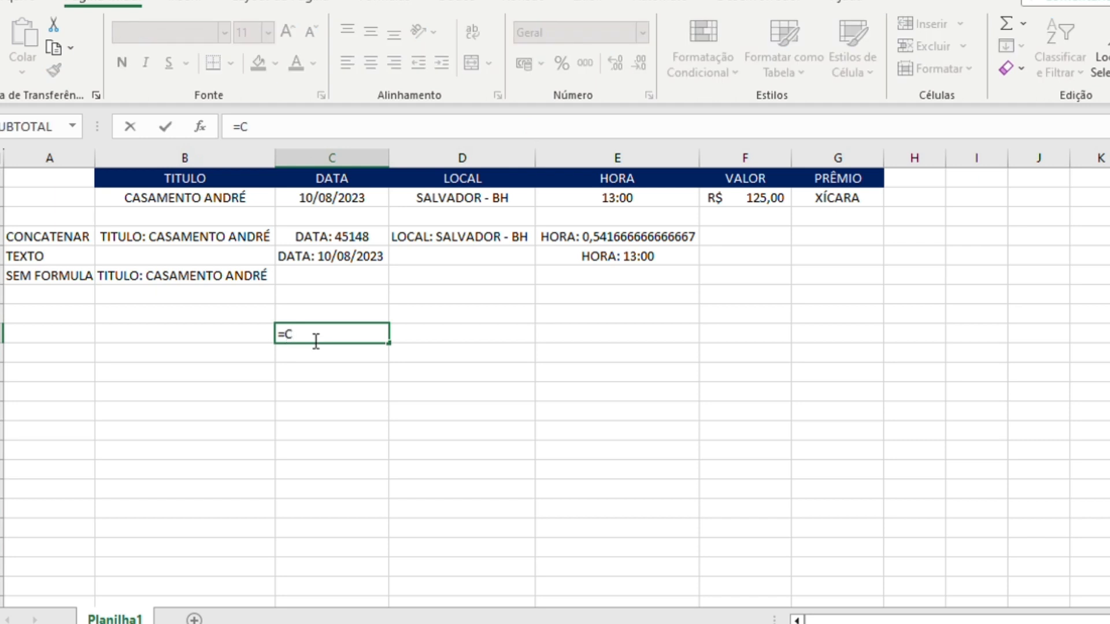
key("BackSpace")
left_click(157, 277)
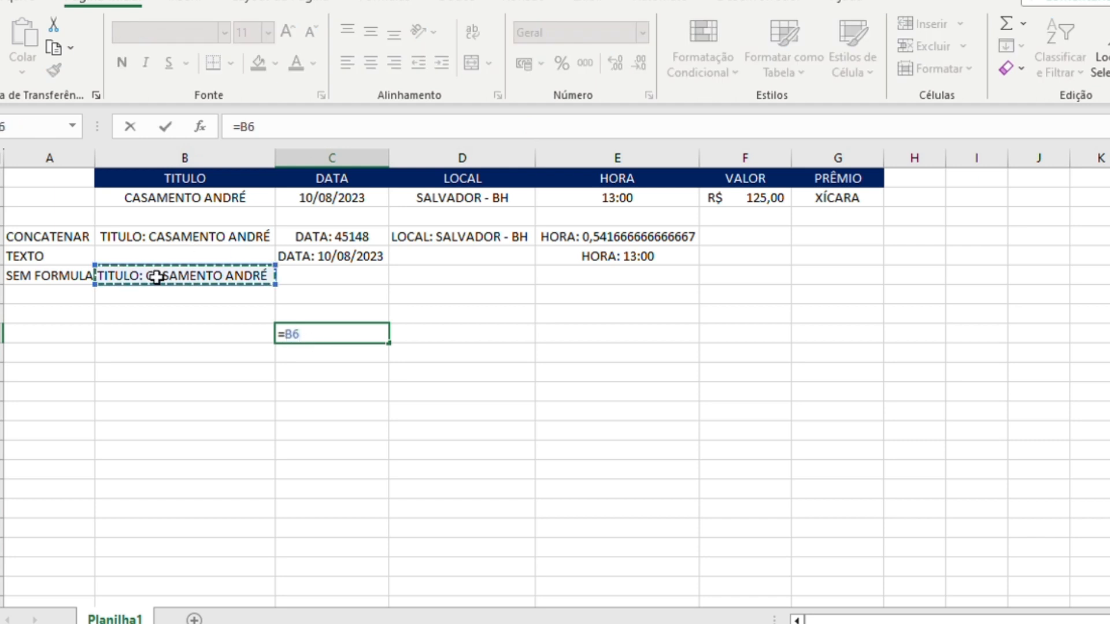
type("&")
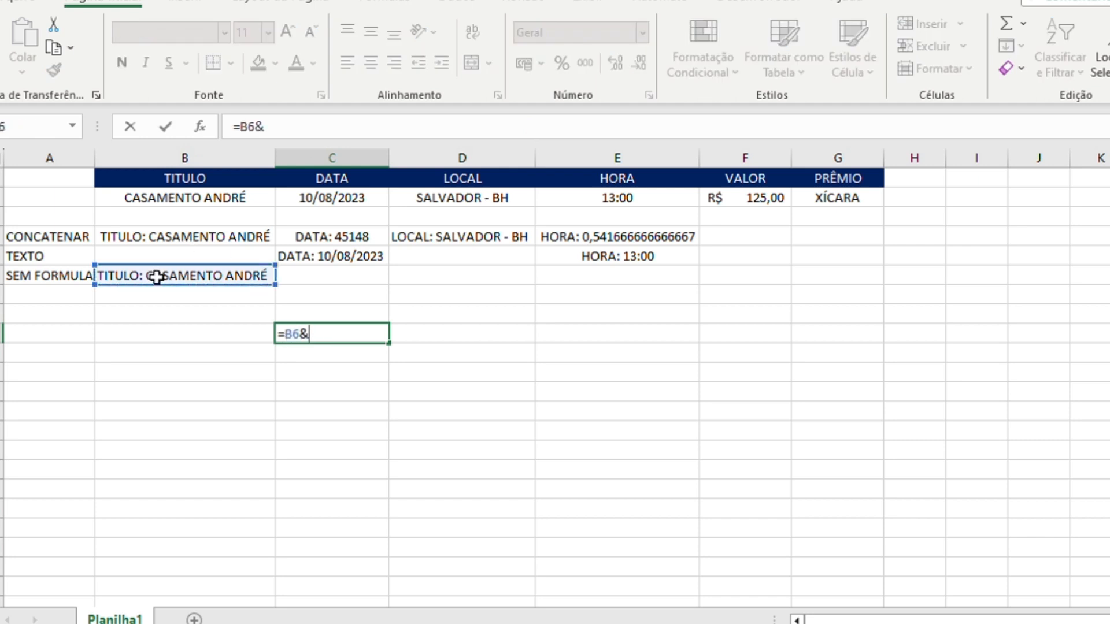
type("\" \"&")
left_click(343, 253)
key("Return")
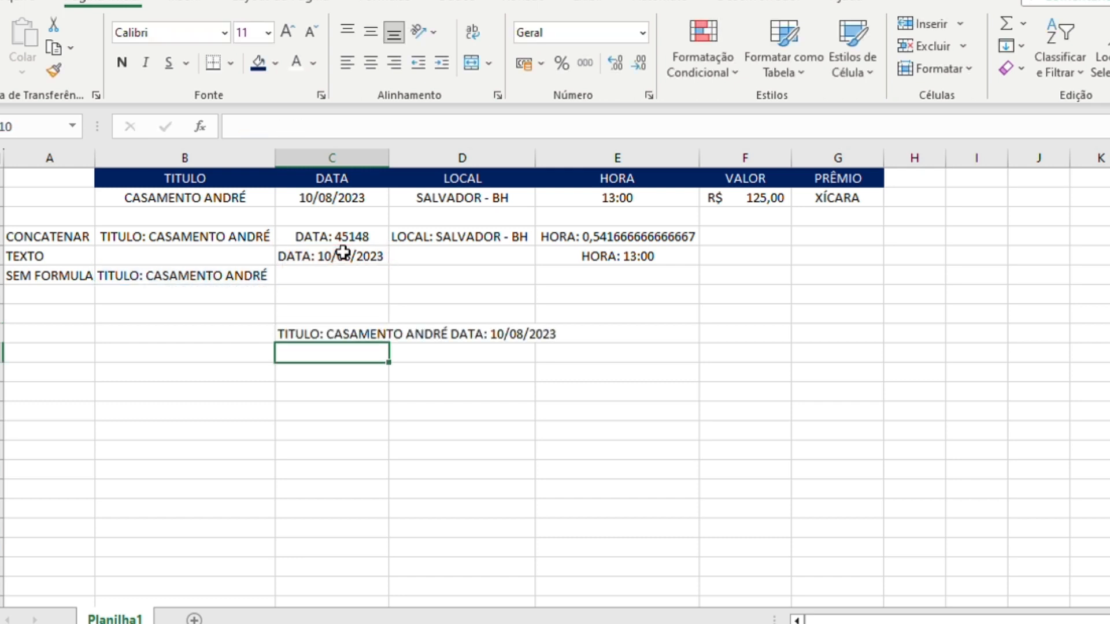
- Add a hyphen to the separator between B6 and C5 in the C9 formula
key("Up")
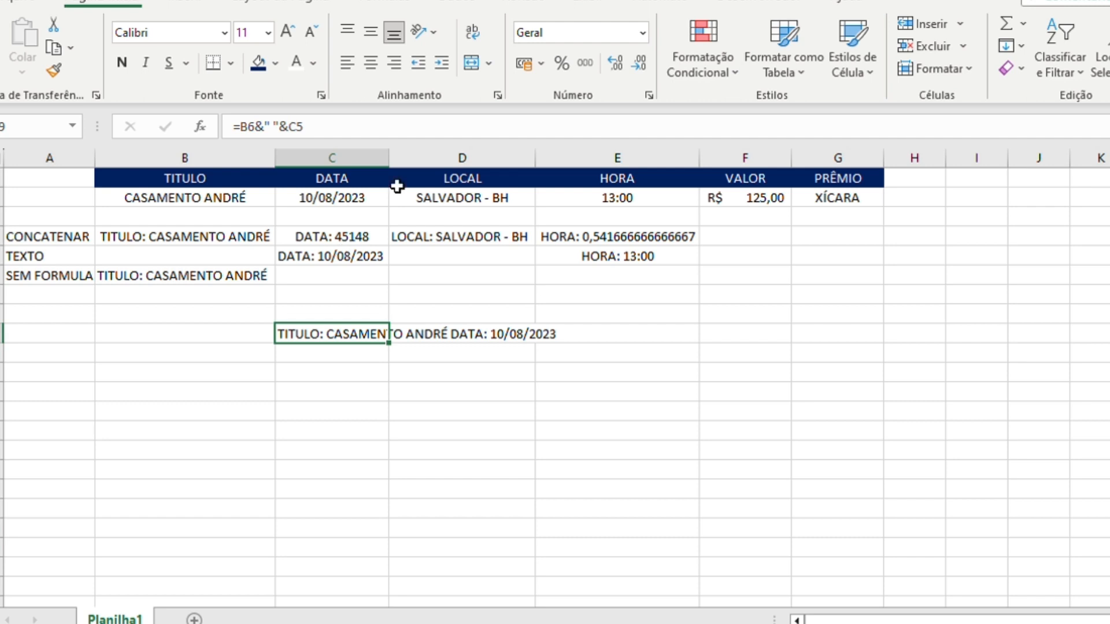
left_click(273, 126)
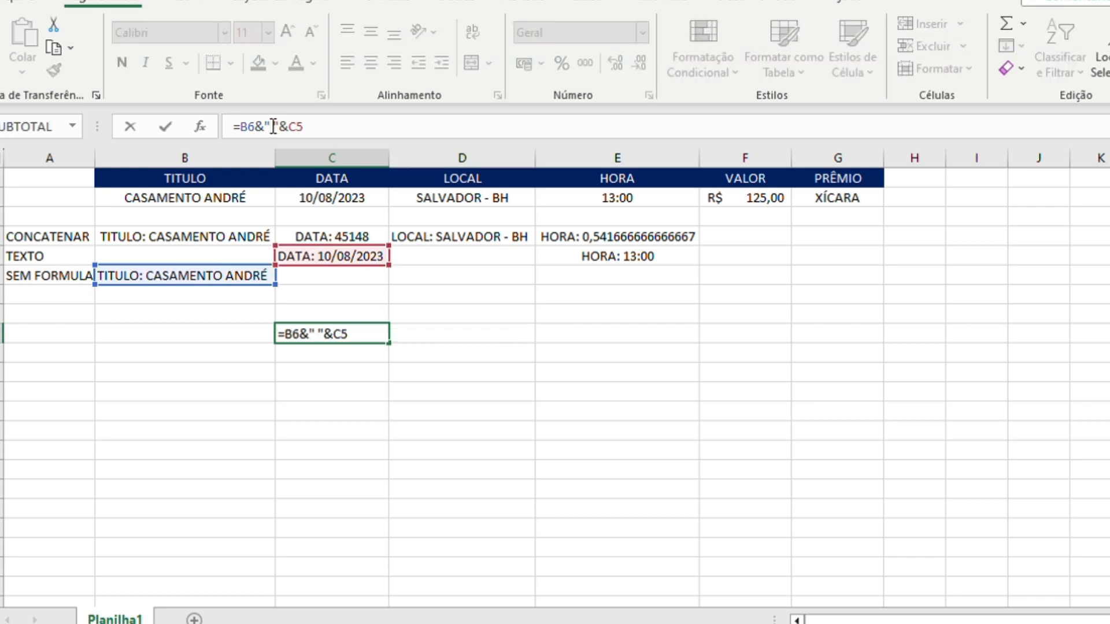
type("-")
key("Return")
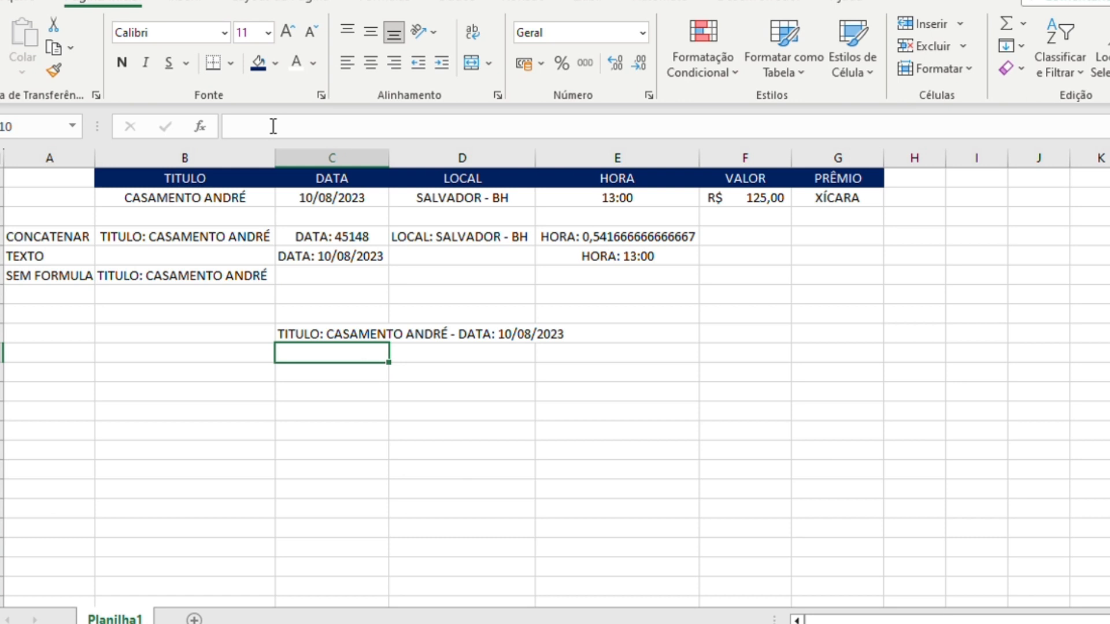
- Delete the combined title and date formula from cell C9
key("Up")
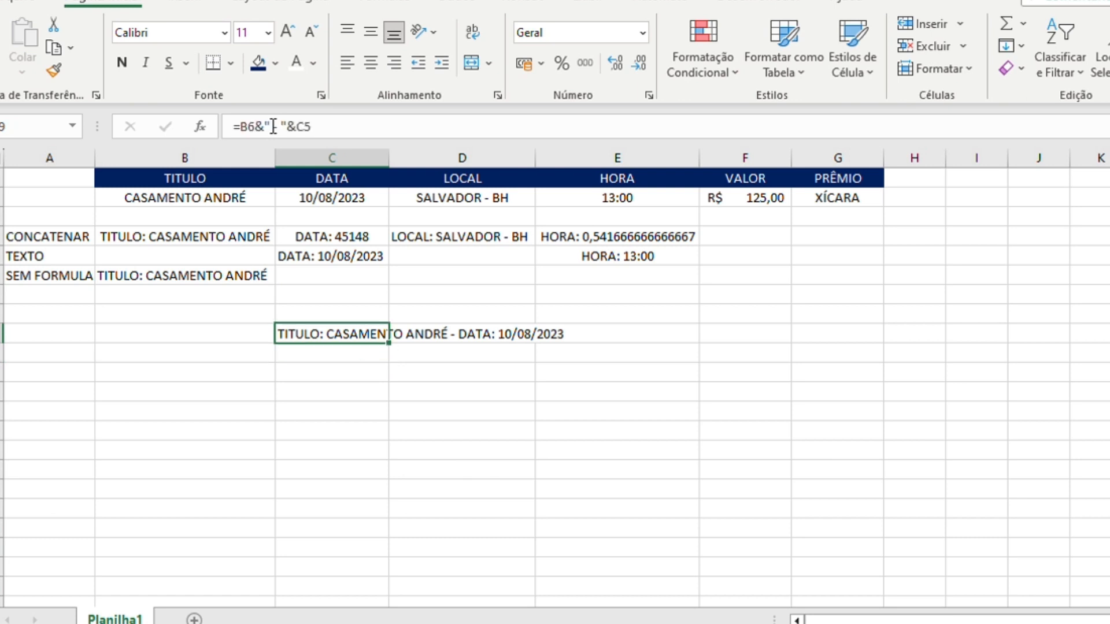
key("Delete")
key("Up")
key("Up")
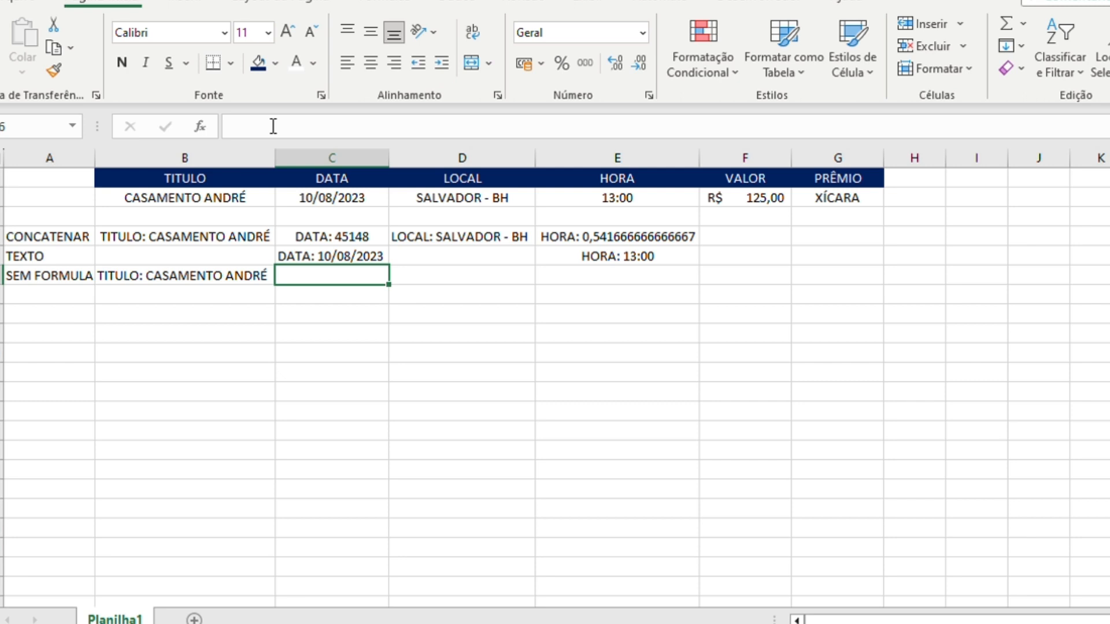
- Select the event values in B2:D2 to review the source data
key("Up")
key("Up")
key("Left")
key("Up")
key("Up")
key("shift+Right")
key("shift+Right")
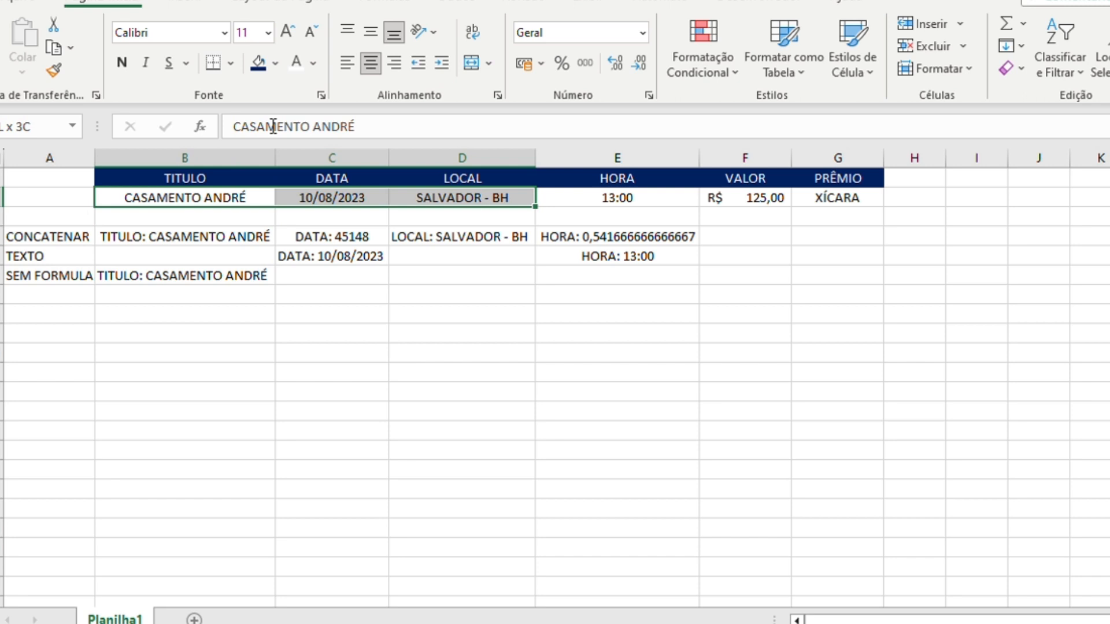
- Review the CONCATENAR and TEXTO row labels, the TEXTO formula in C5 and the & formula in B6
left_click(53, 238)
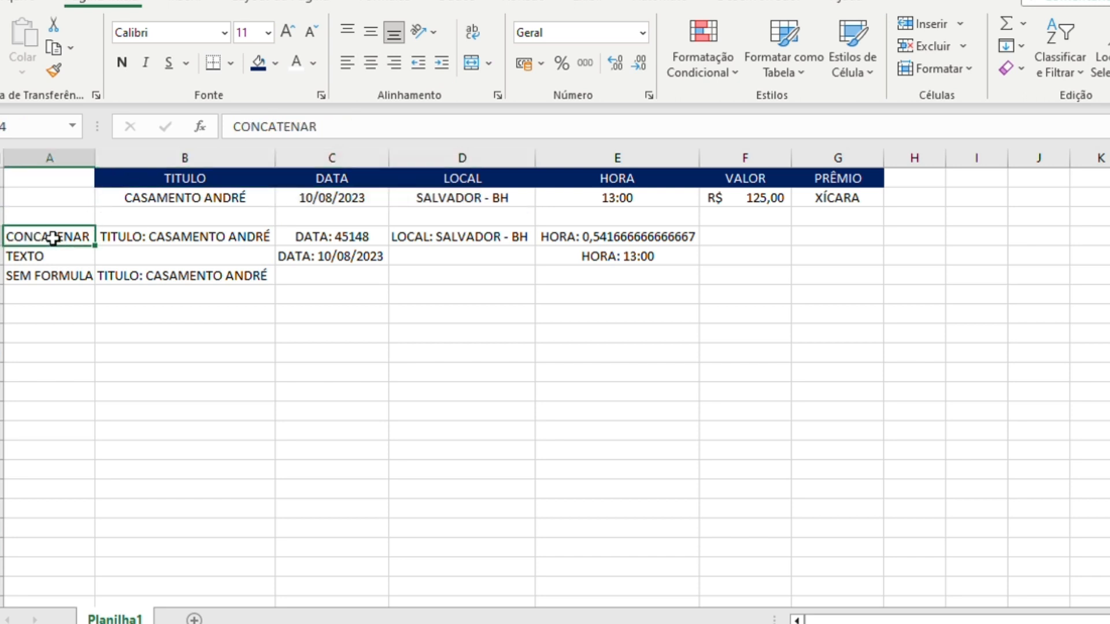
key("Down")
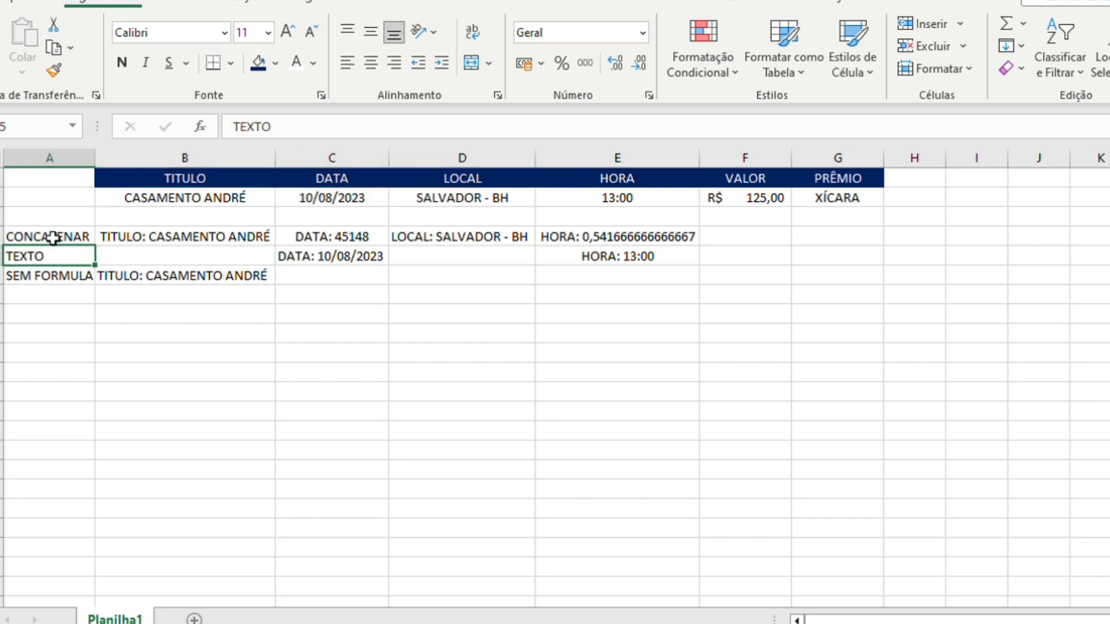
key("Right")
key("Right")
key("Right")
key("Left")
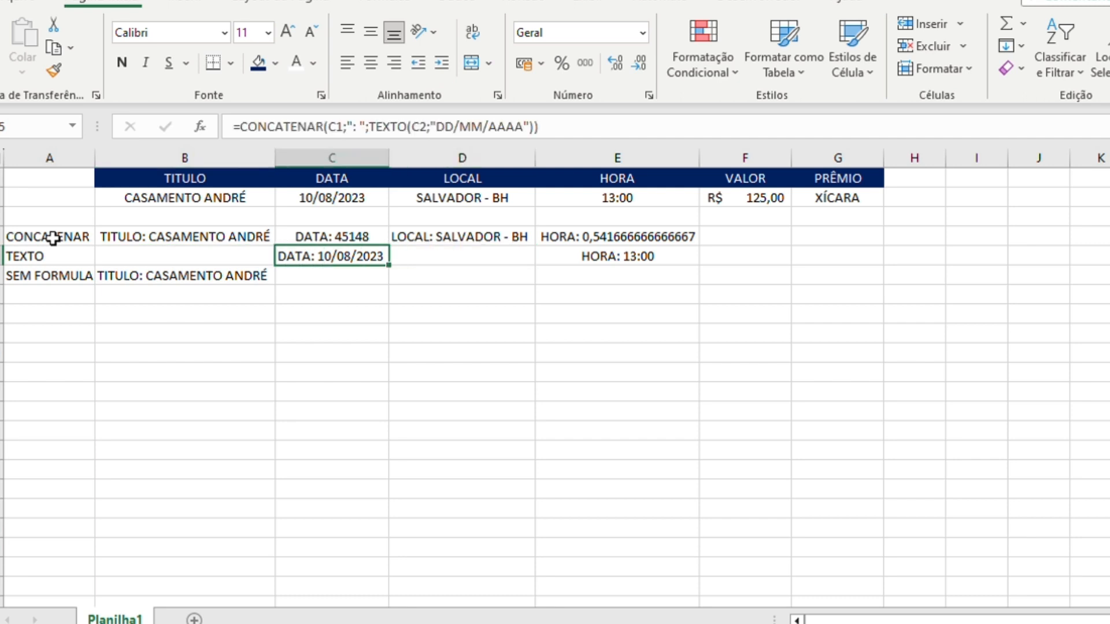
key("Down")
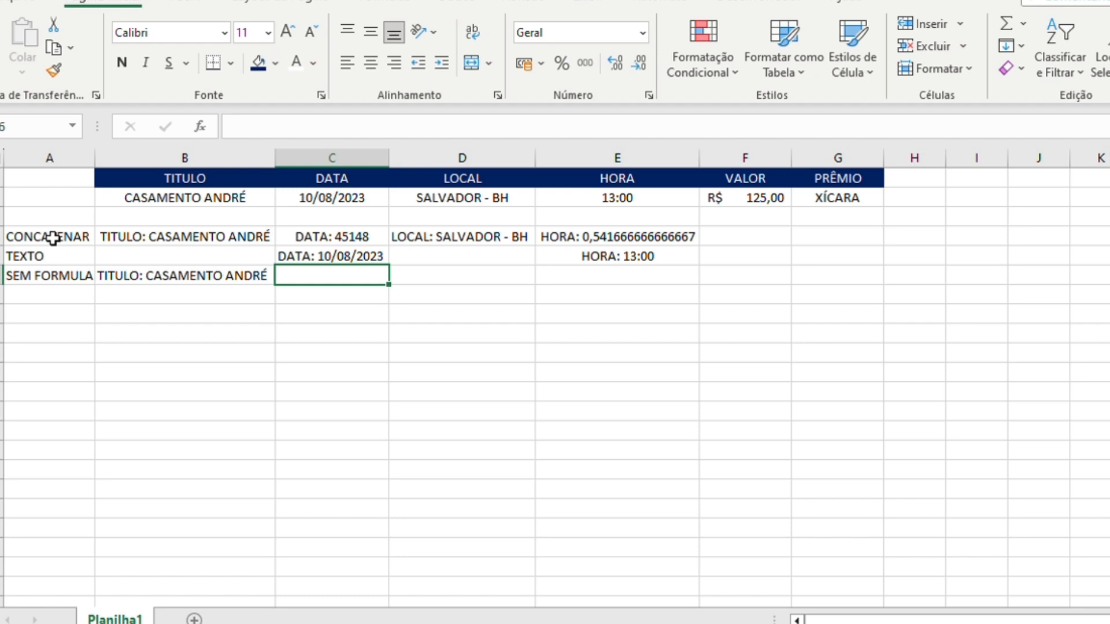
key("Left")
key("Left")
key("Right")
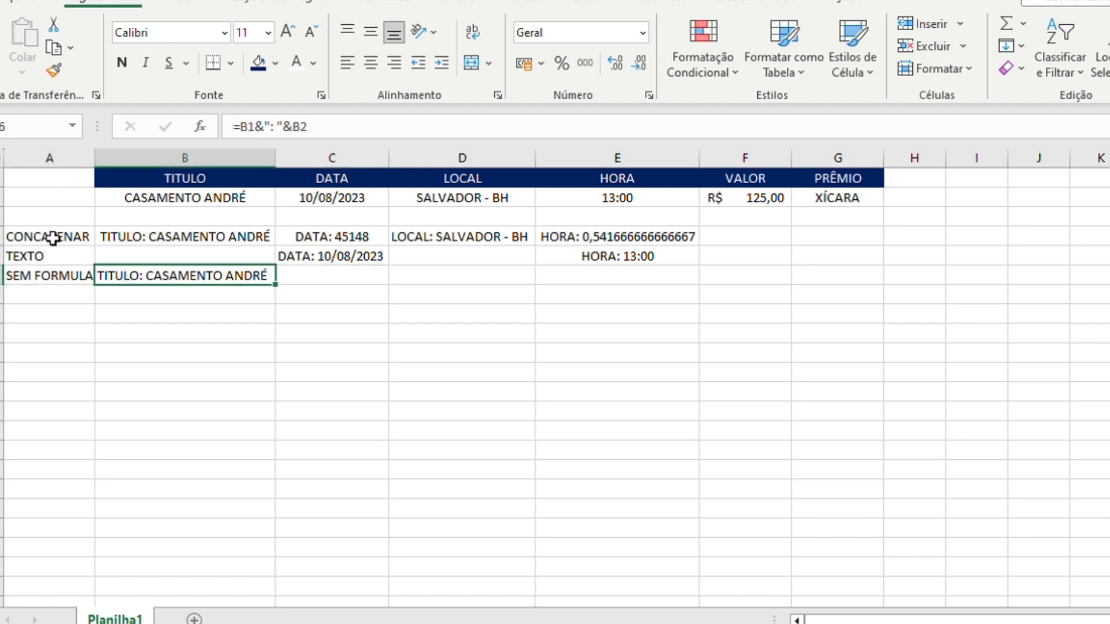